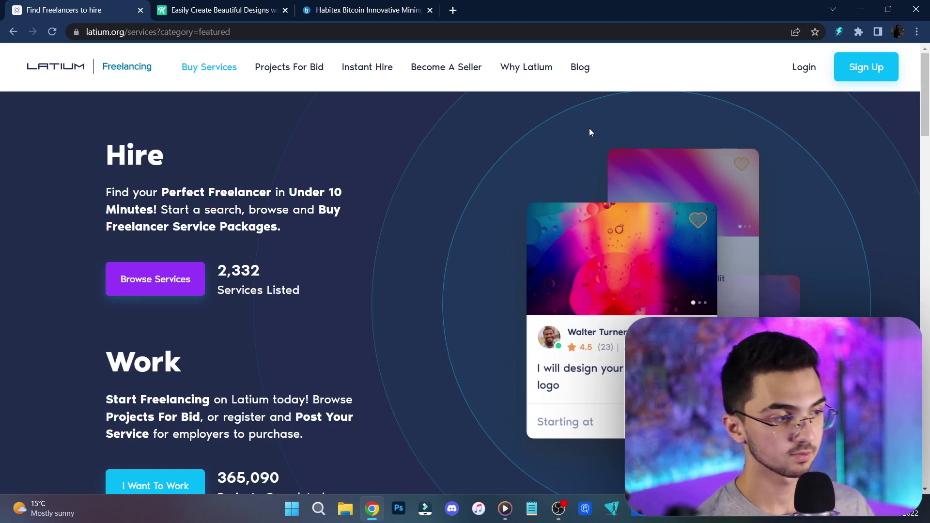
Examine the Latium landing page, including the hire and work sections, accepted payment currencies, service categories and featured services.
scroll(589, 128, "down", 5)
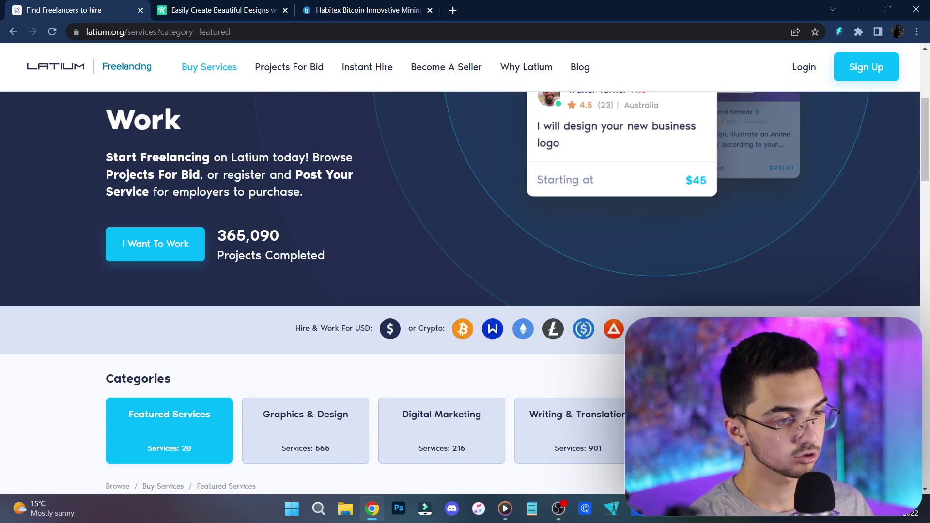
scroll(617, 306, "down", 5)
scroll(617, 310, "up", 7)
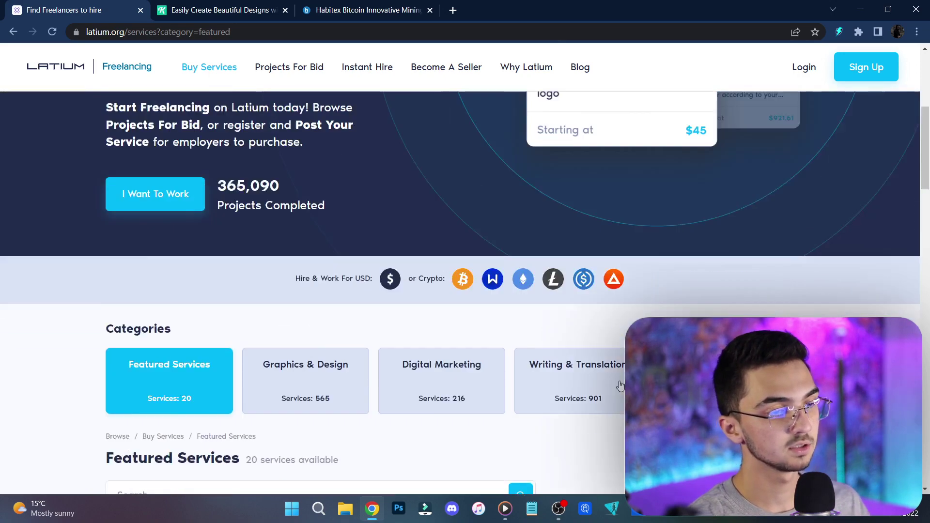
scroll(465, 290, "up", 3)
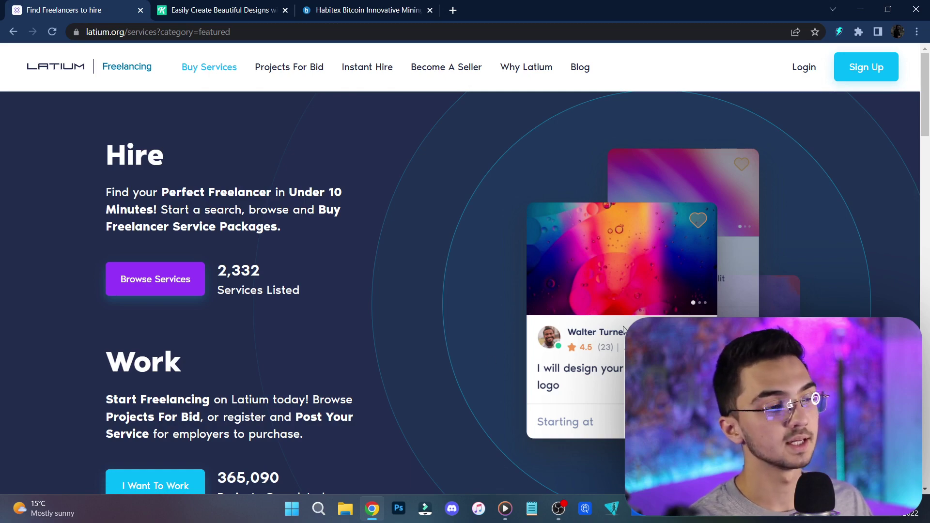
scroll(531, 370, "down", 6)
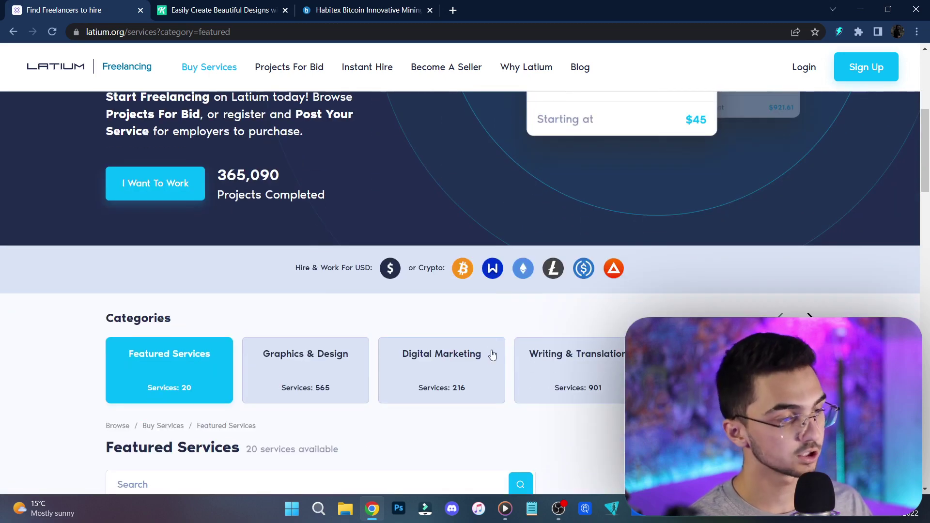
scroll(492, 355, "down", 2)
scroll(492, 355, "down", 3)
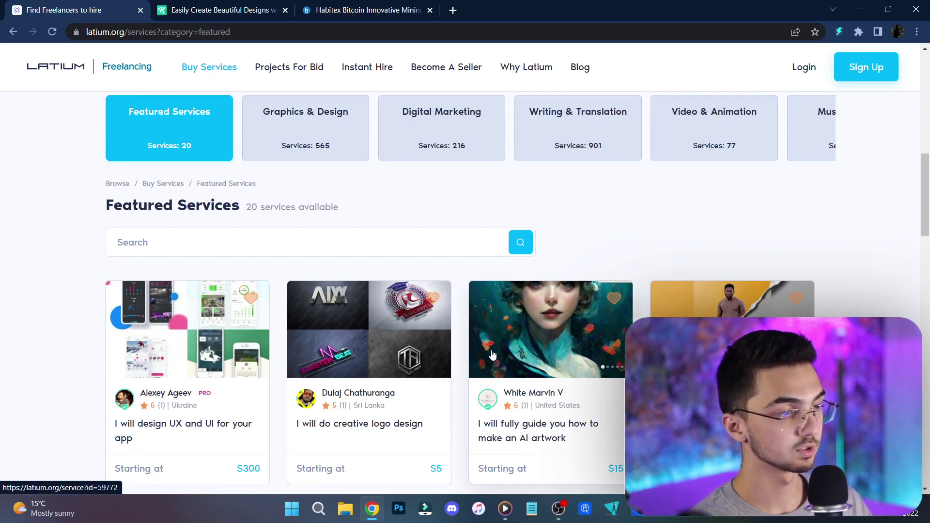
scroll(492, 352, "up", 5)
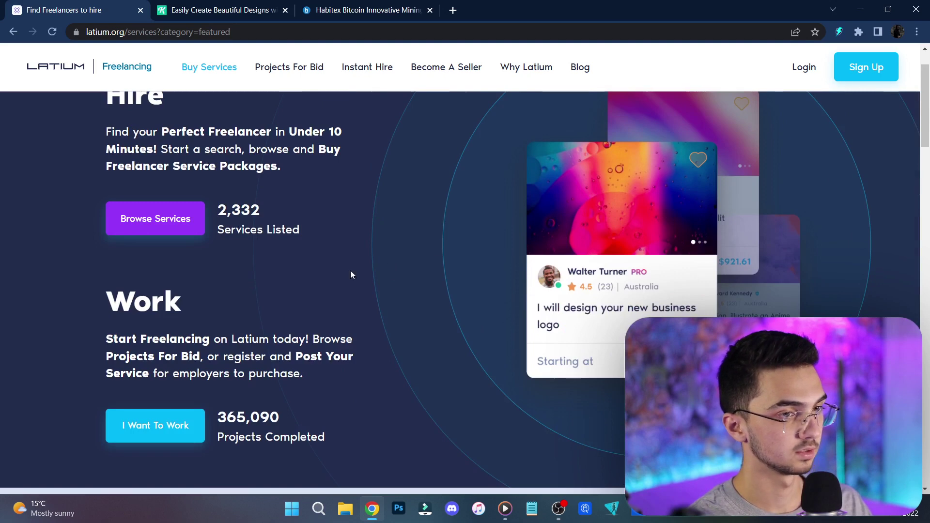
Open the freelancer sign-up form, dismiss it, and log in to the existing Latium account instead.
left_click(154, 434)
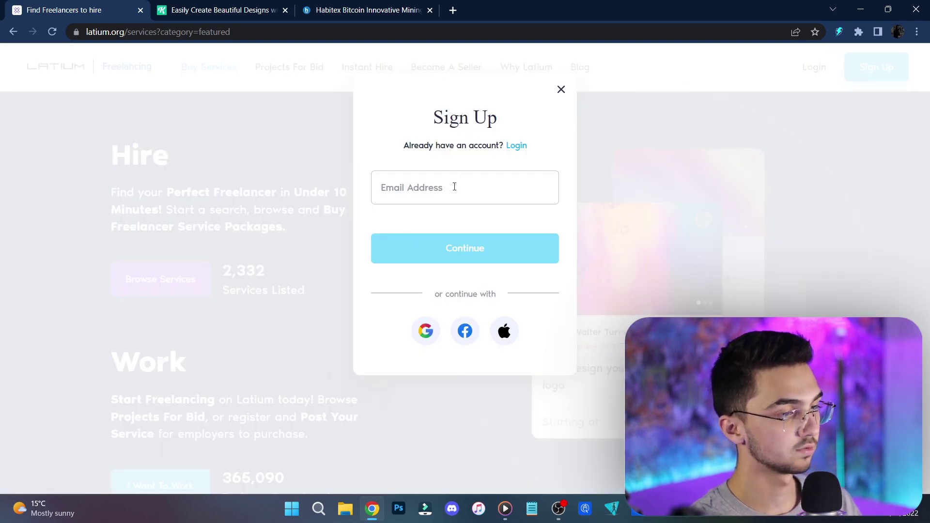
left_click(560, 91)
left_click(803, 68)
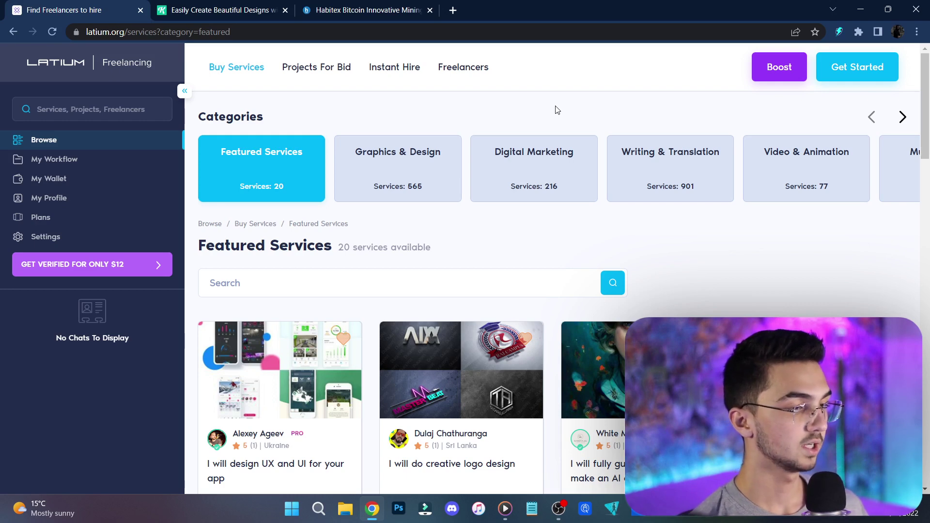
Look through the featured service listings and their starting prices.
scroll(463, 279, "down", 4)
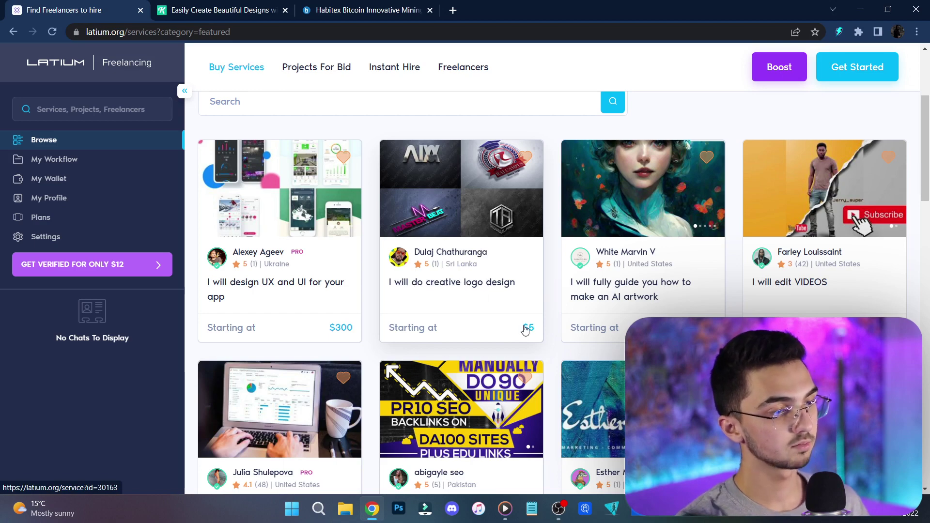
scroll(552, 300, "down", 3)
scroll(552, 300, "down", 6)
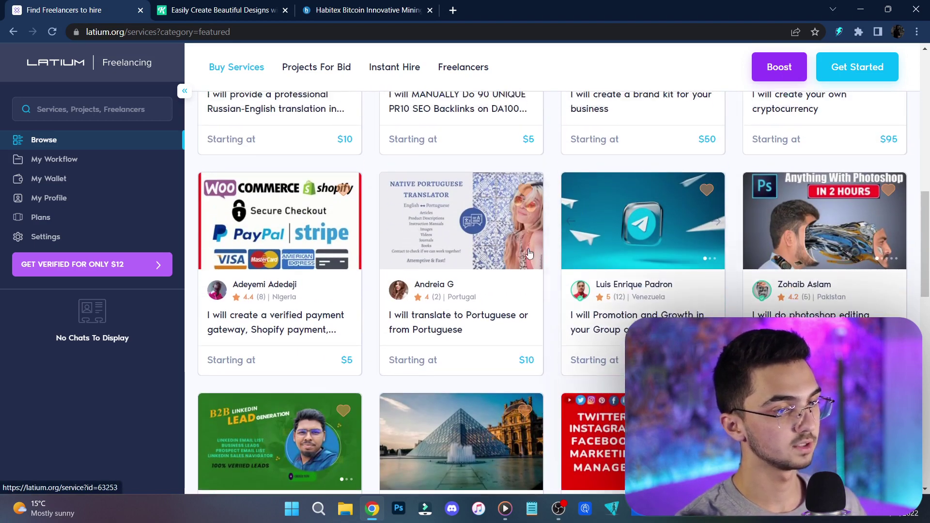
scroll(586, 248, "up", 8)
scroll(438, 280, "up", 5)
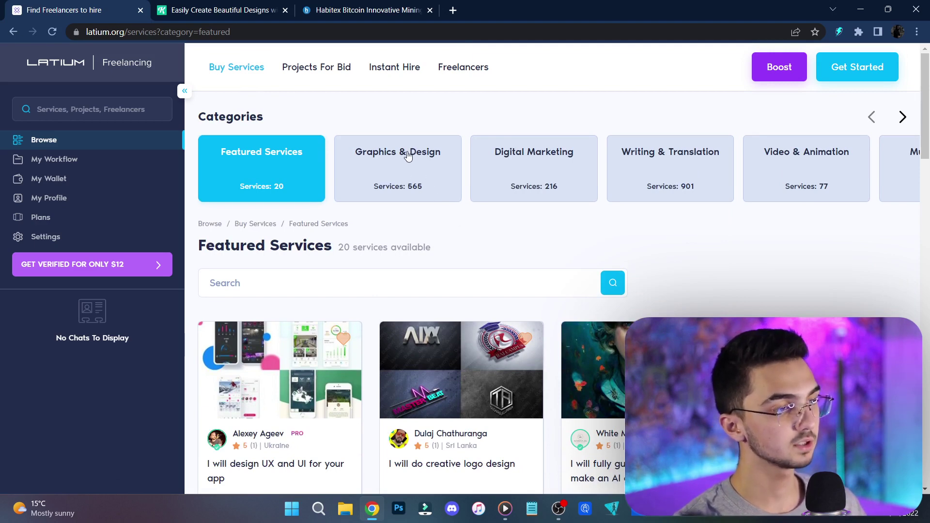
Show the Graphics & Design category and filter its services by the Logo Design subcategory.
left_click(412, 165)
scroll(434, 189, "down", 3)
left_click(304, 224)
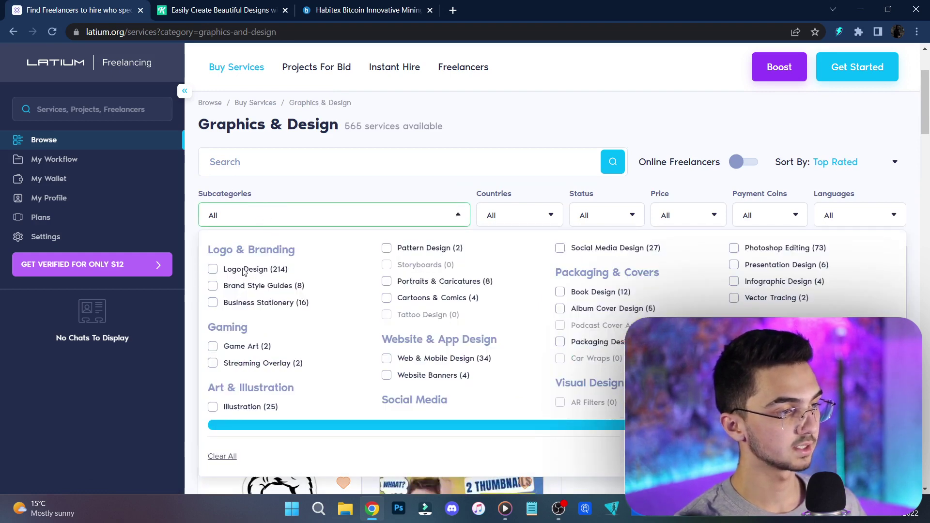
left_click(213, 269)
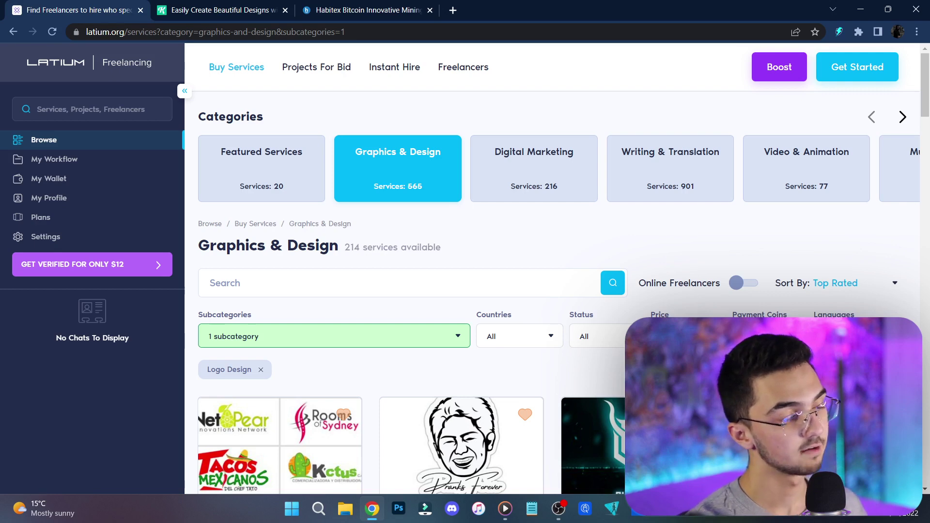
Examine the logo design service listings, comparing sellers' ratings, review counts and starting prices.
scroll(552, 291, "down", 4)
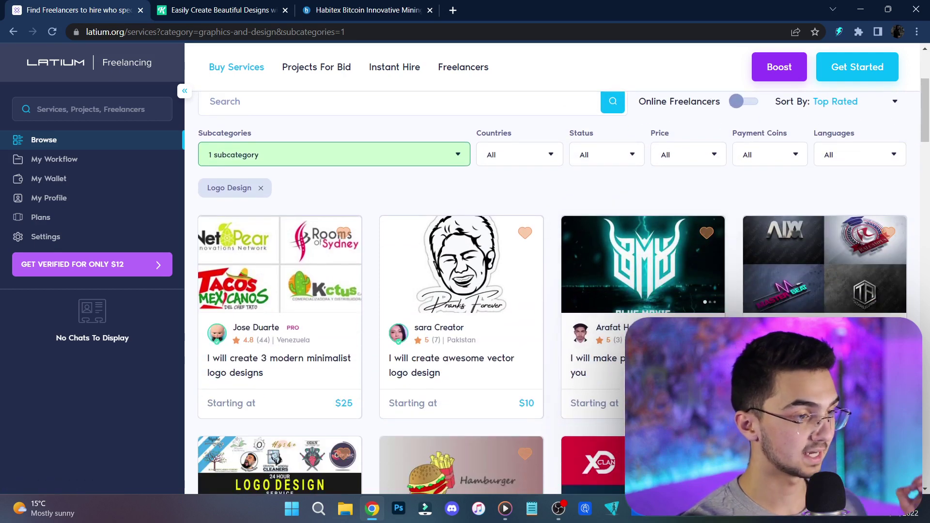
scroll(552, 290, "down", 4)
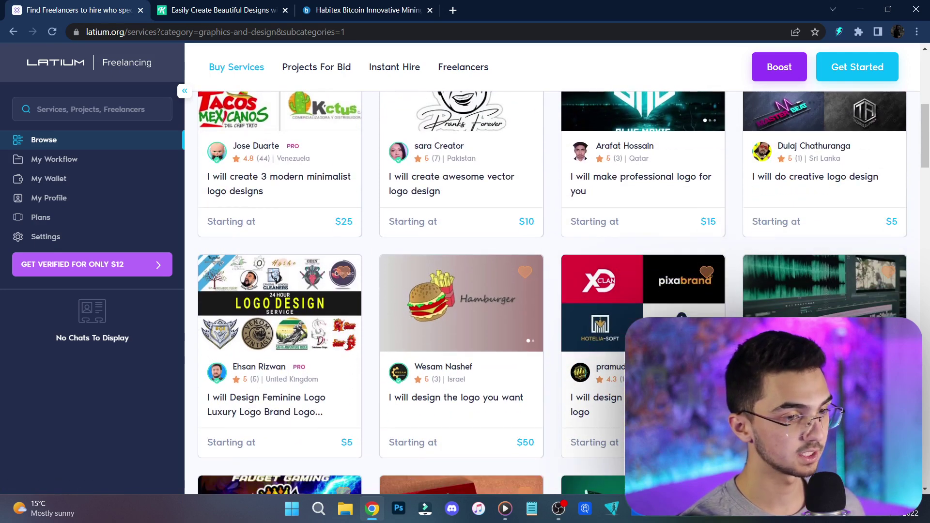
scroll(552, 290, "down", 3)
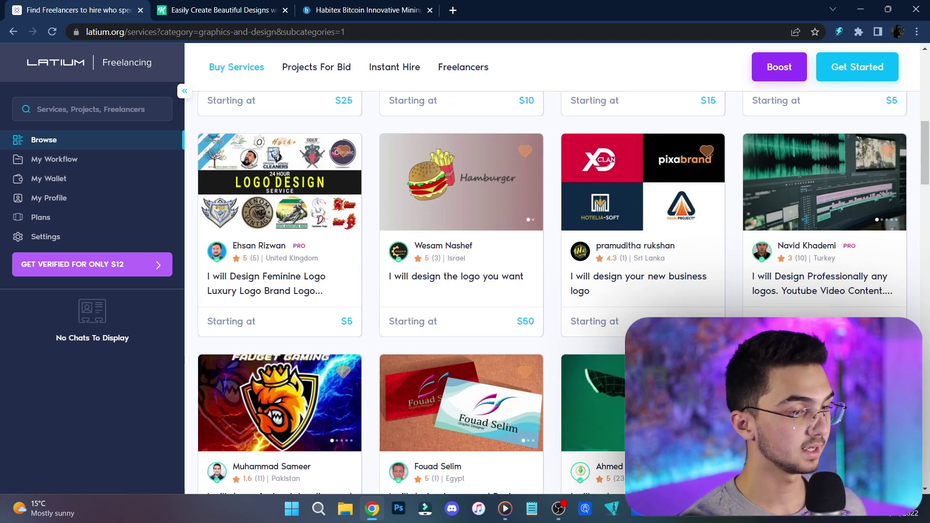
scroll(552, 291, "down", 4)
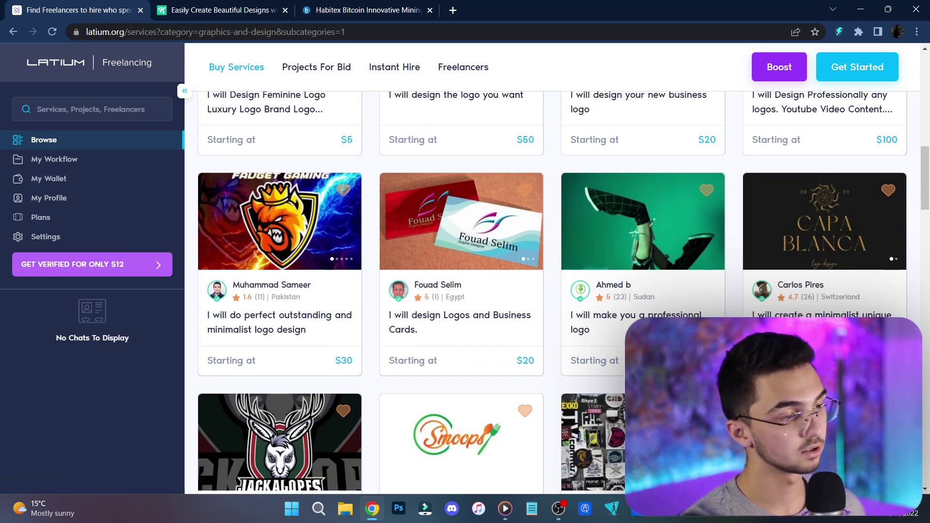
scroll(552, 291, "down", 6)
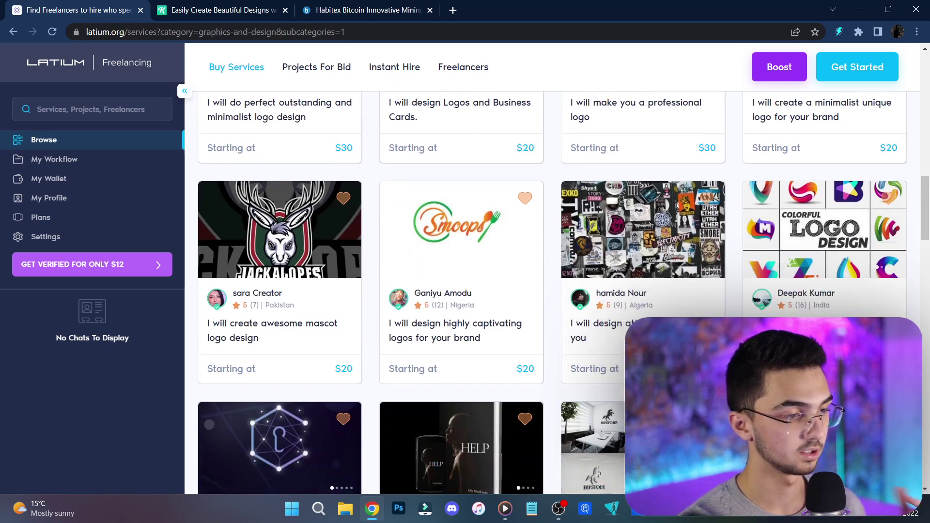
scroll(552, 291, "down", 1)
scroll(552, 291, "up", 11)
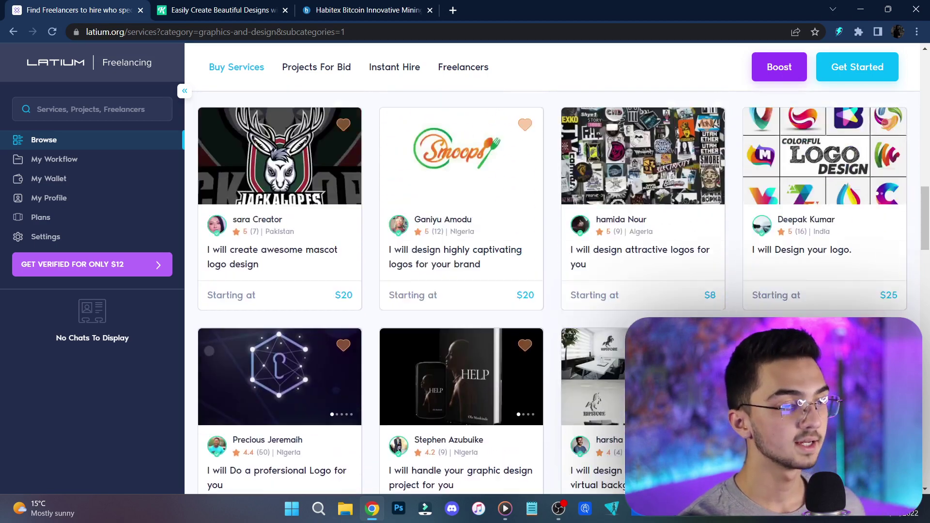
scroll(571, 356, "up", 8)
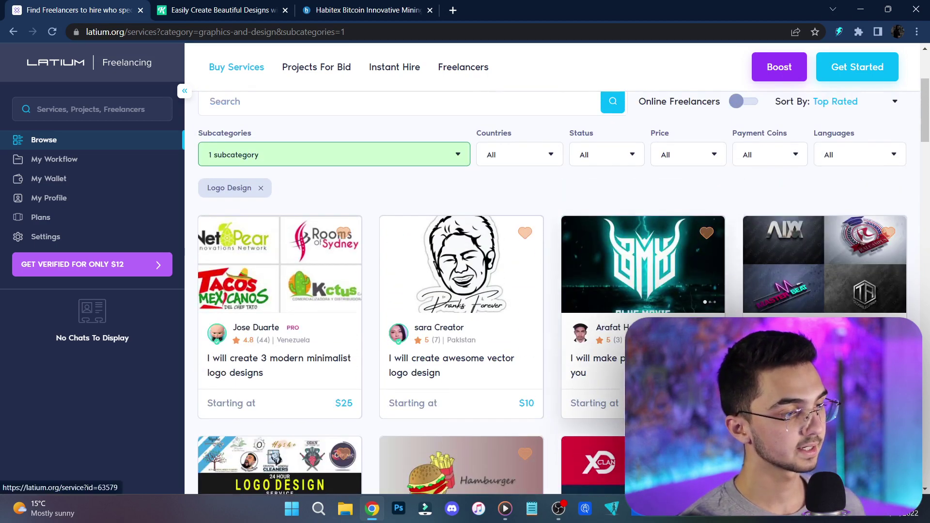
scroll(310, 329, "down", 1)
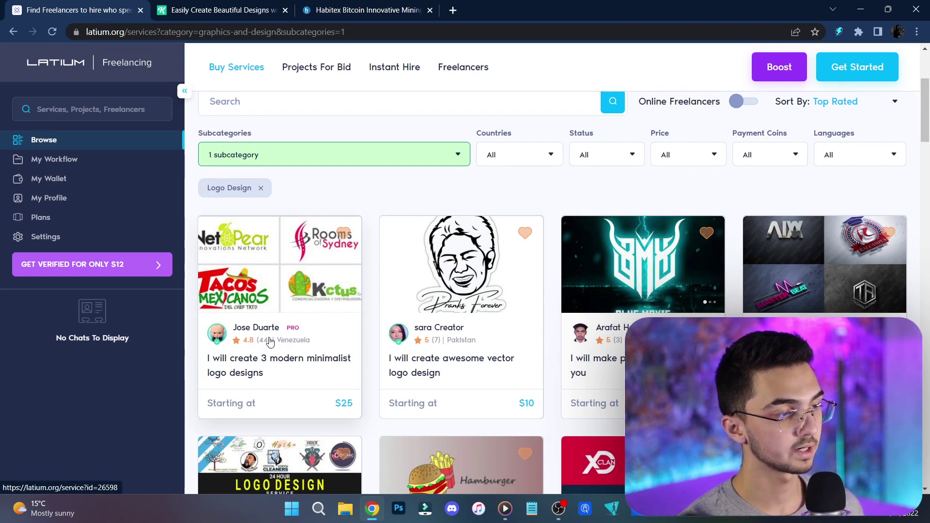
scroll(494, 333, "down", 4)
scroll(571, 249, "down", 2)
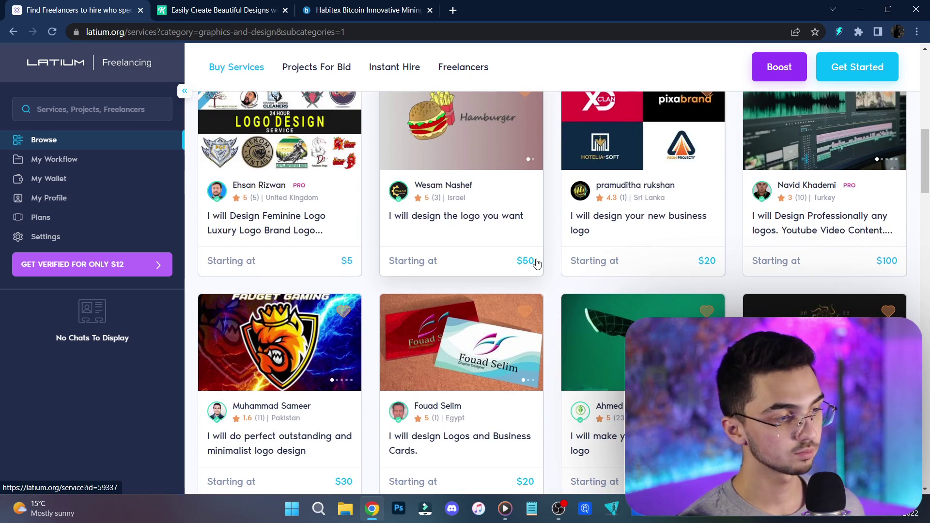
scroll(542, 271, "down", 5)
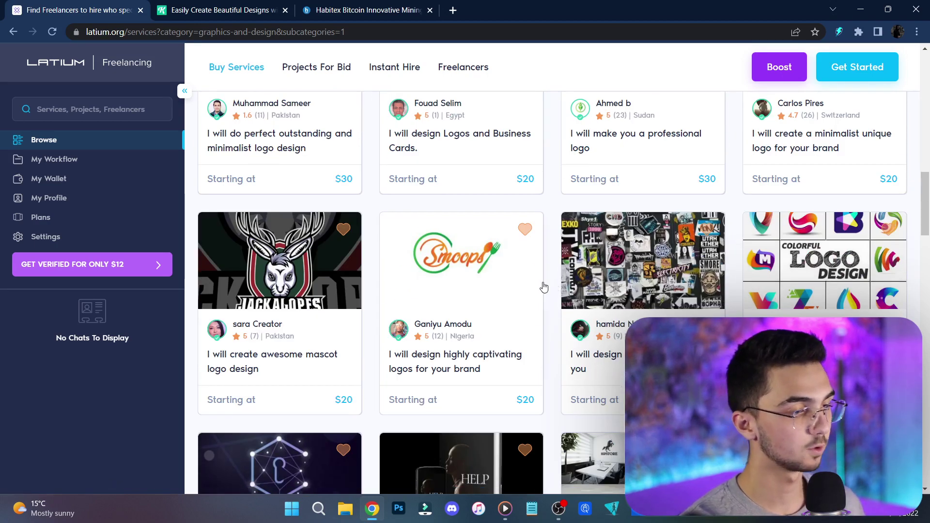
scroll(535, 288, "down", 4)
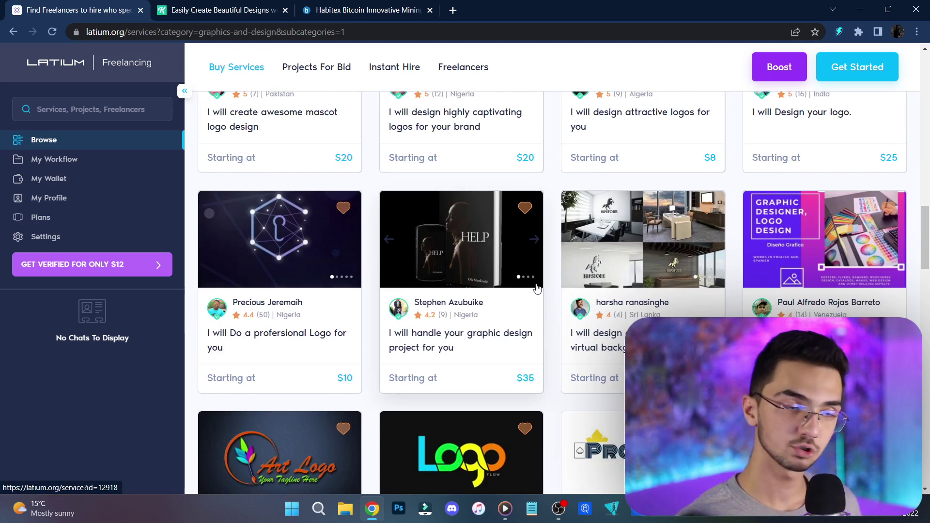
scroll(538, 288, "up", 15)
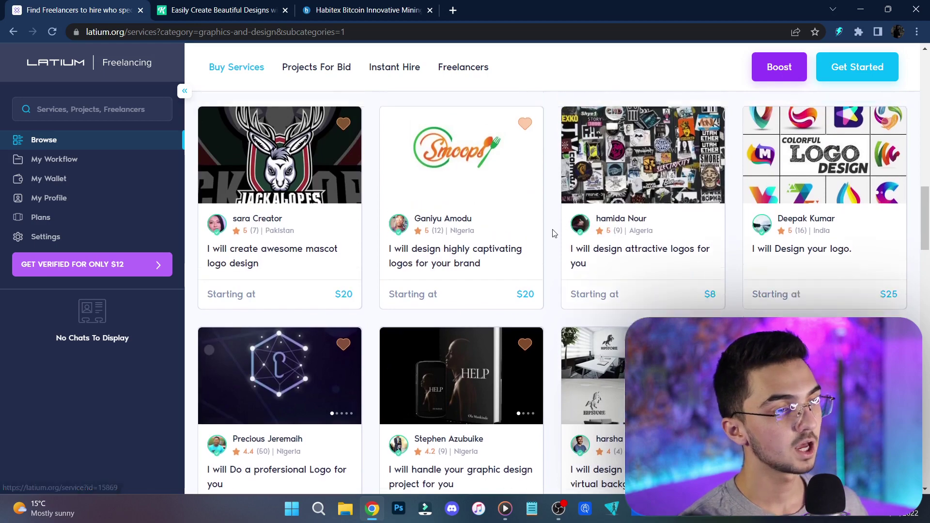
scroll(558, 268, "up", 5)
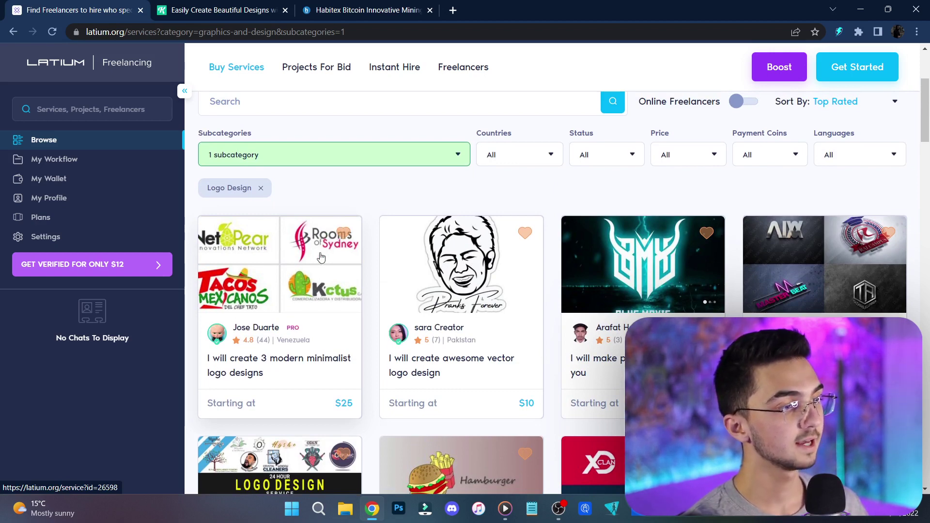
Open the get-started page, choose List Your Service, and look over the form for creating a new service.
left_click(835, 67)
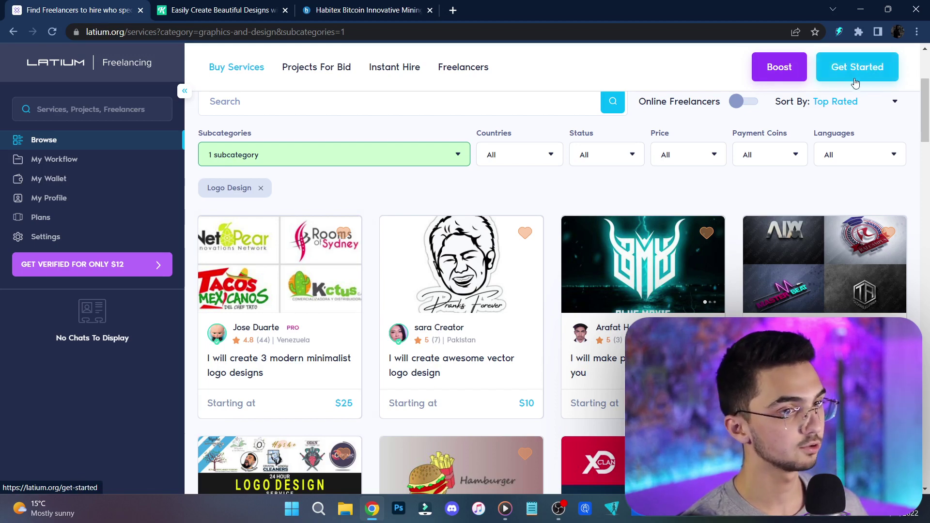
scroll(718, 180, "down", 6)
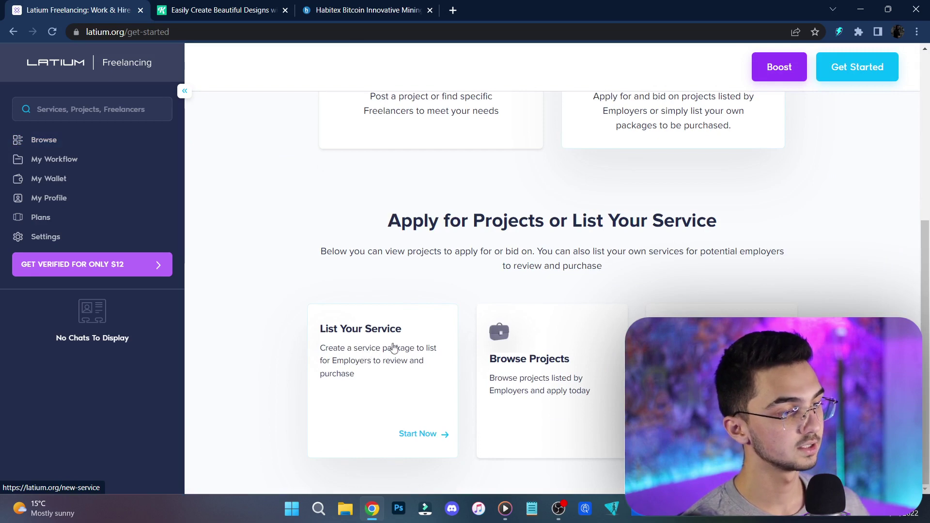
left_click(365, 351)
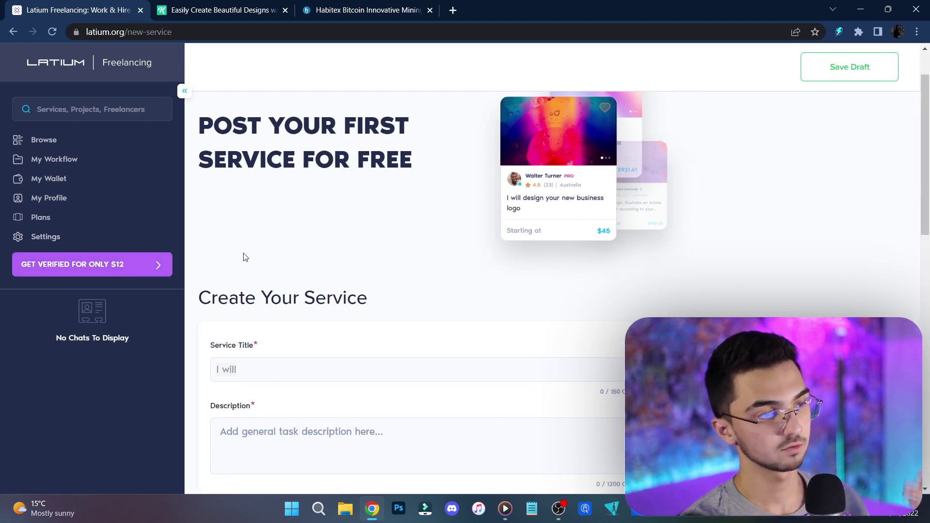
scroll(245, 258, "down", 3)
scroll(246, 260, "down", 1)
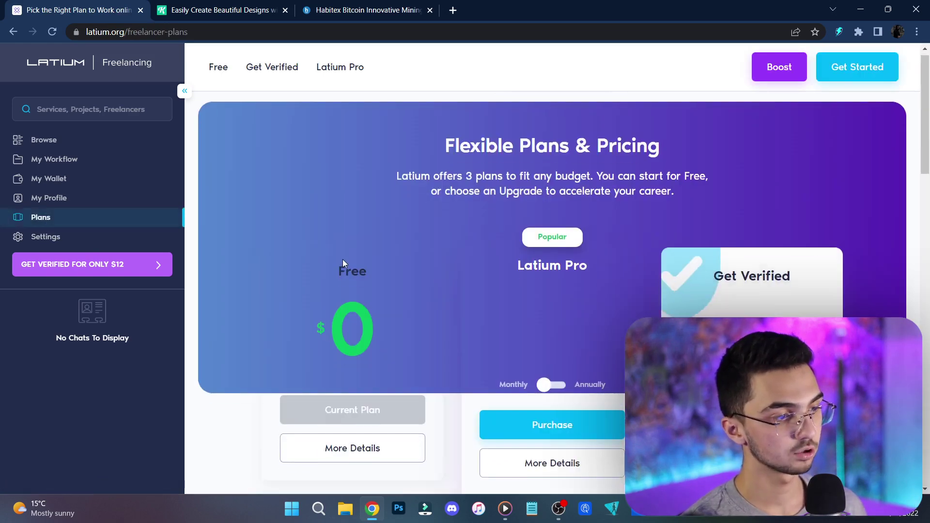
Open the details of the Free plan from the plans page and read what a free account allows.
scroll(344, 266, "down", 5)
left_click(346, 218)
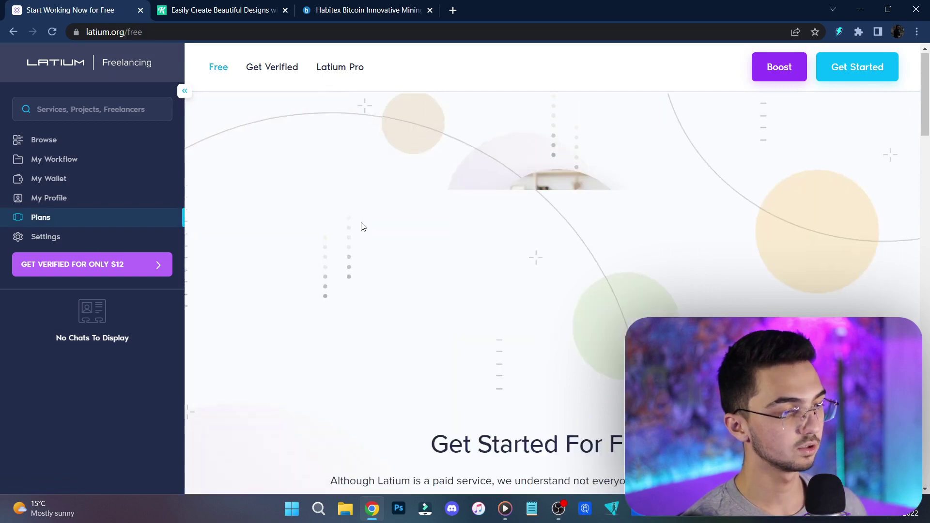
scroll(357, 222, "down", 8)
scroll(414, 252, "down", 4)
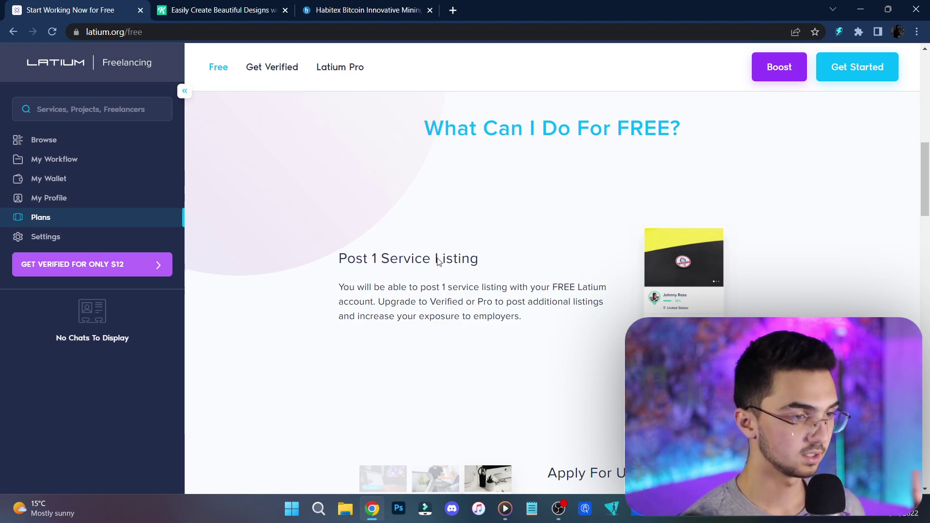
scroll(436, 257, "down", 5)
scroll(432, 253, "up", 6)
scroll(432, 253, "up", 7)
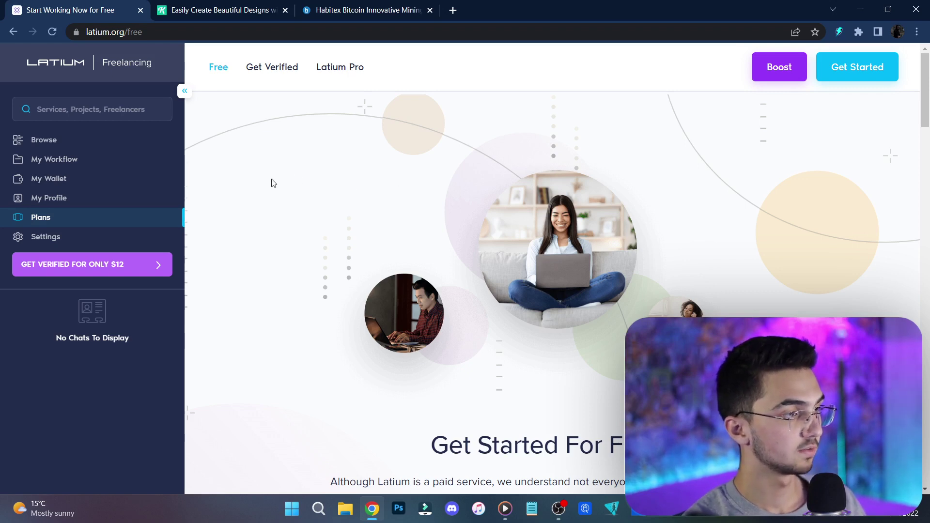
View the freelancer workflow page in Latium, and switch to the Kittl design website.
left_click(61, 166)
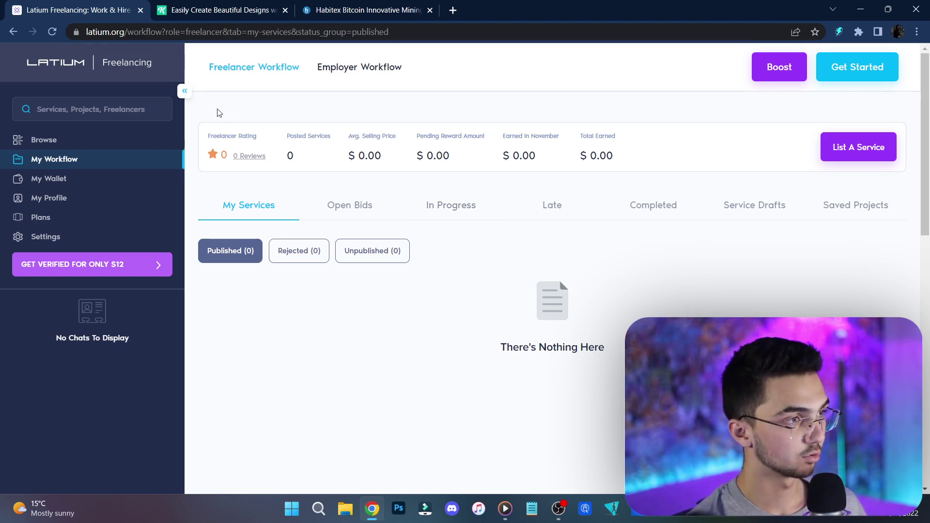
left_click(220, 10)
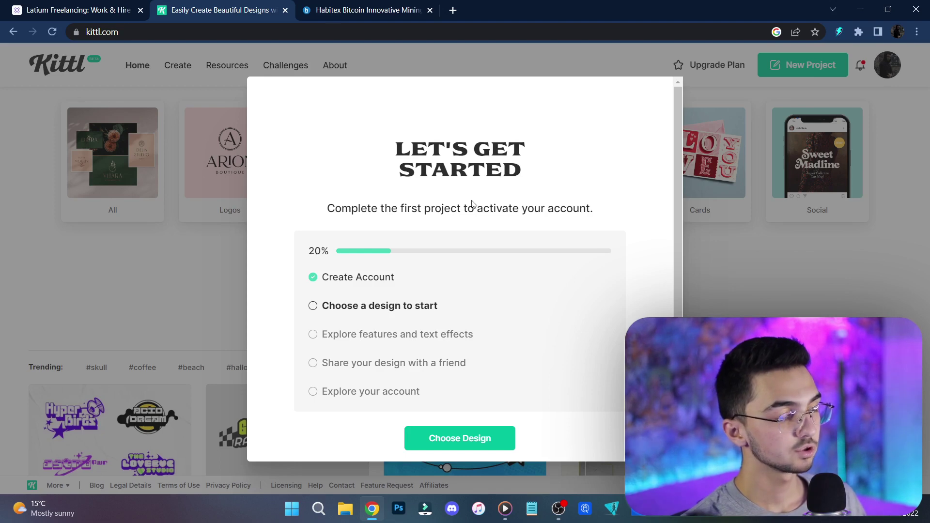
Start the first project from the dark red Lovely Day greeting template and select its large central name text.
left_click(462, 443)
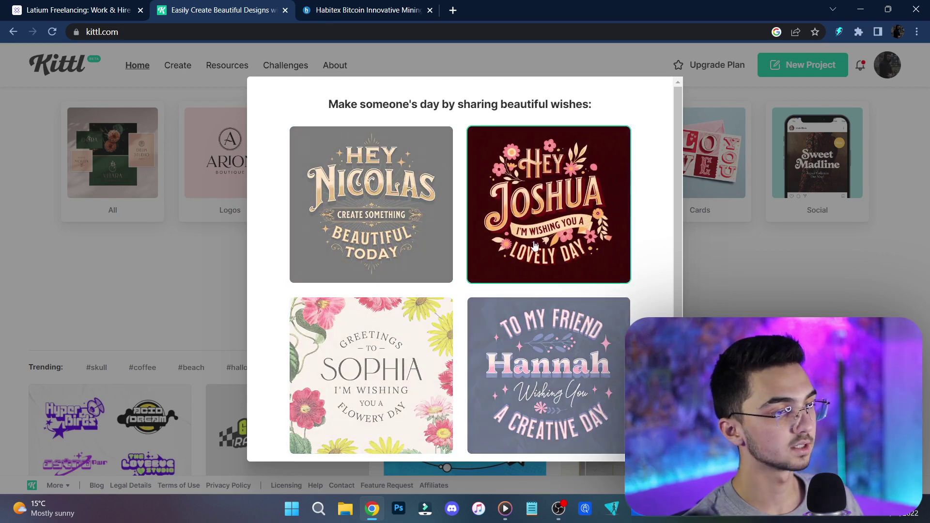
left_click(546, 238)
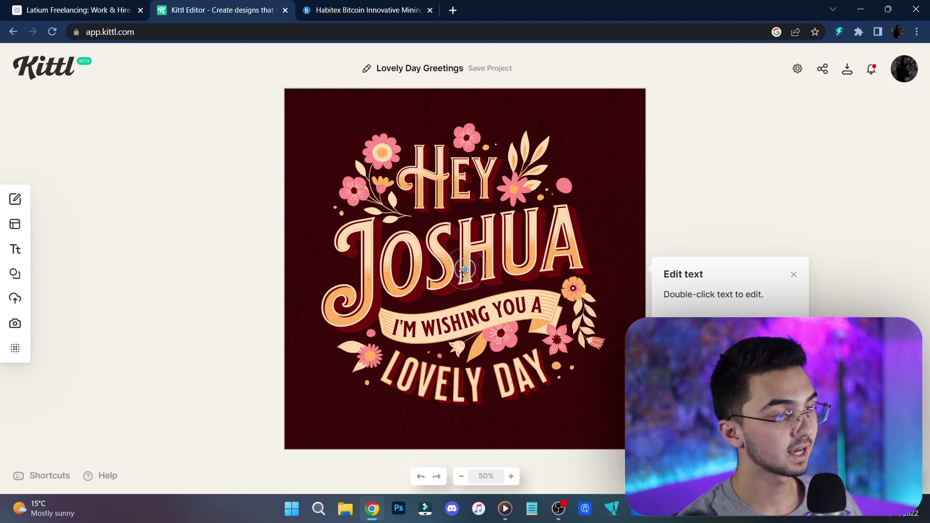
left_click(474, 274)
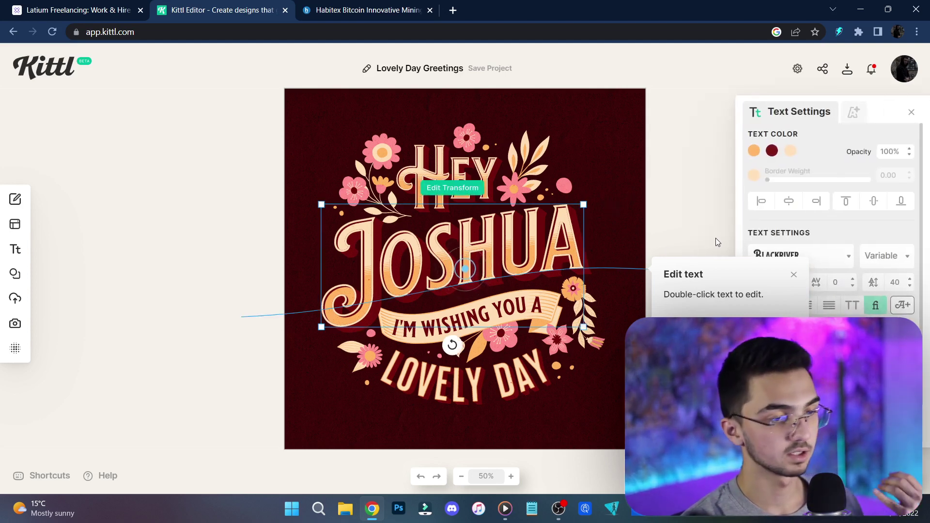
double_click(565, 263)
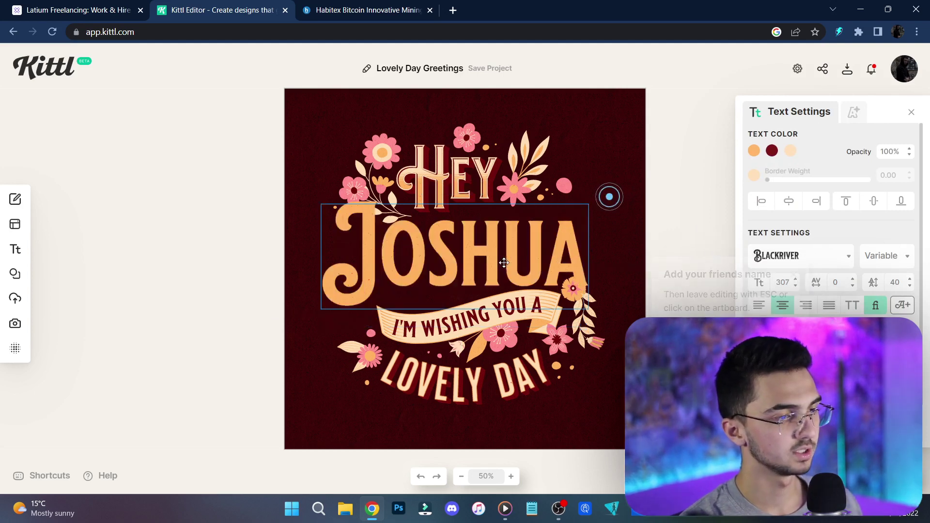
left_click(716, 280)
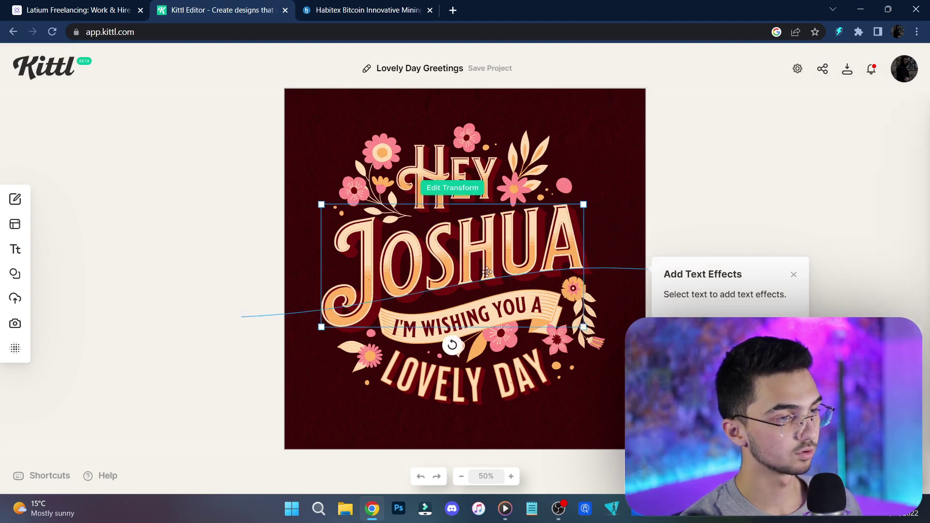
Replace the large name in the middle of the greeting design with EZ EARN.
double_click(486, 264)
key("BackSpace")
type("EZ EARN")
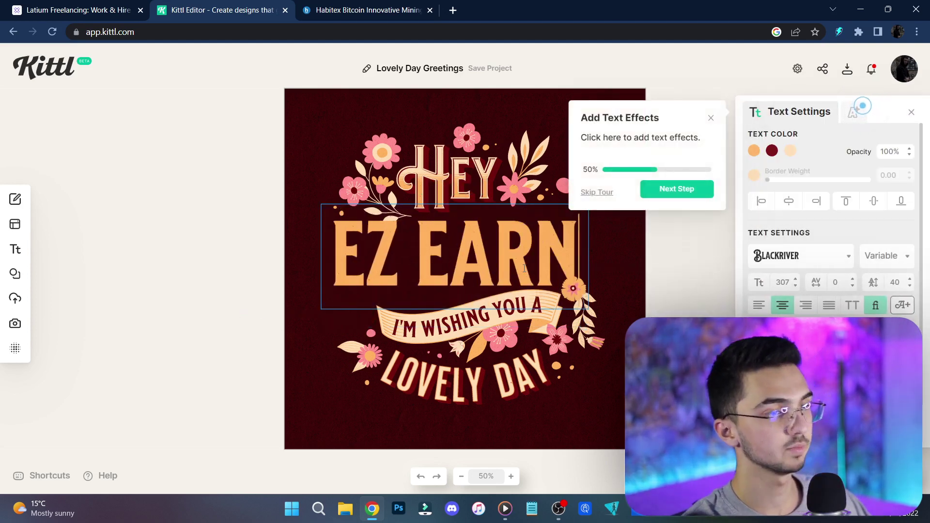
left_click(666, 288)
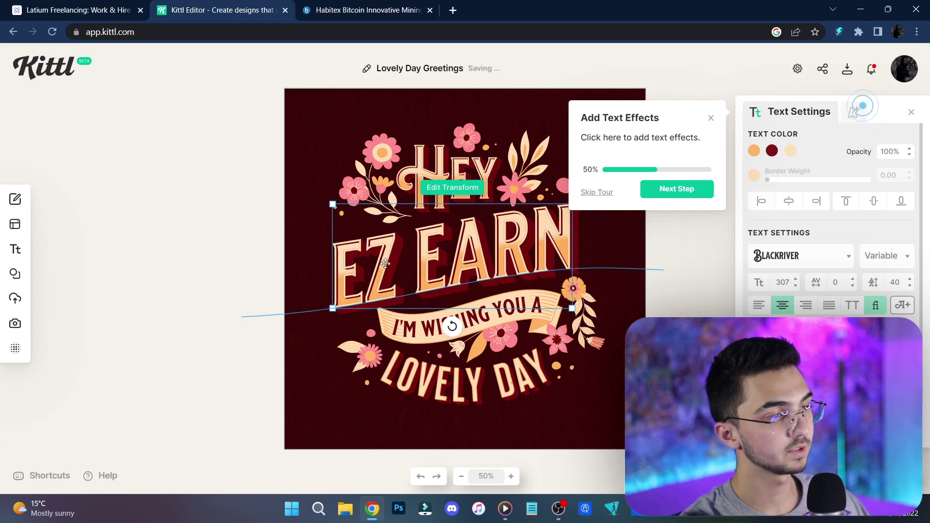
Step through the rest of the onboarding tour on text effects and sharing, and close the tour's sharing hint.
left_click(667, 192)
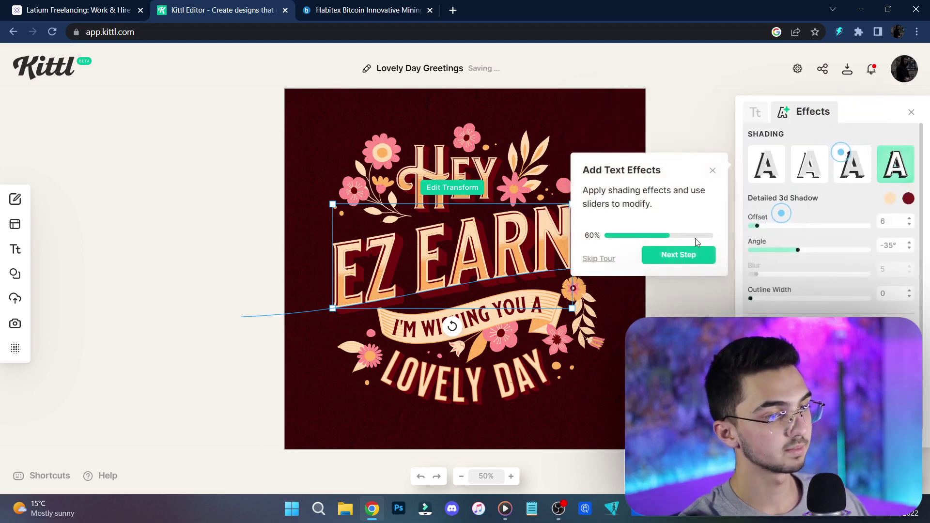
left_click(684, 255)
left_click(678, 420)
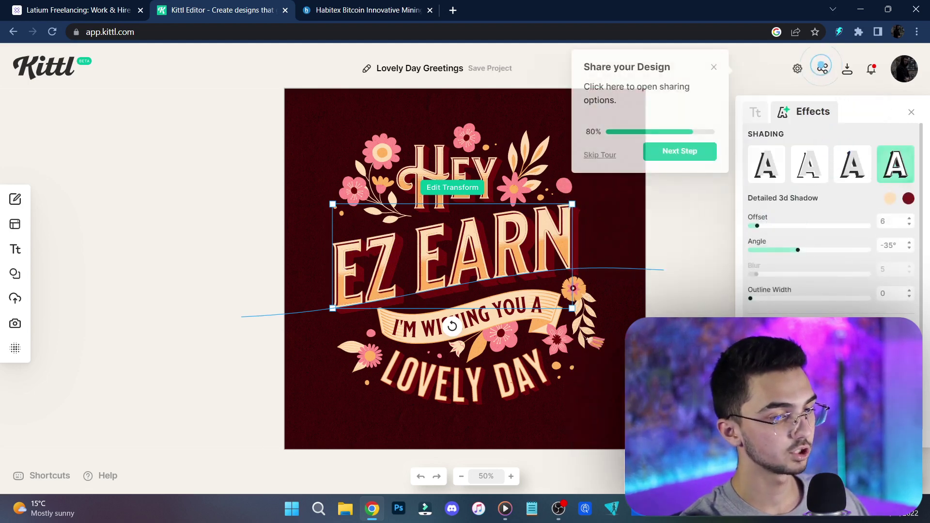
left_click(679, 149)
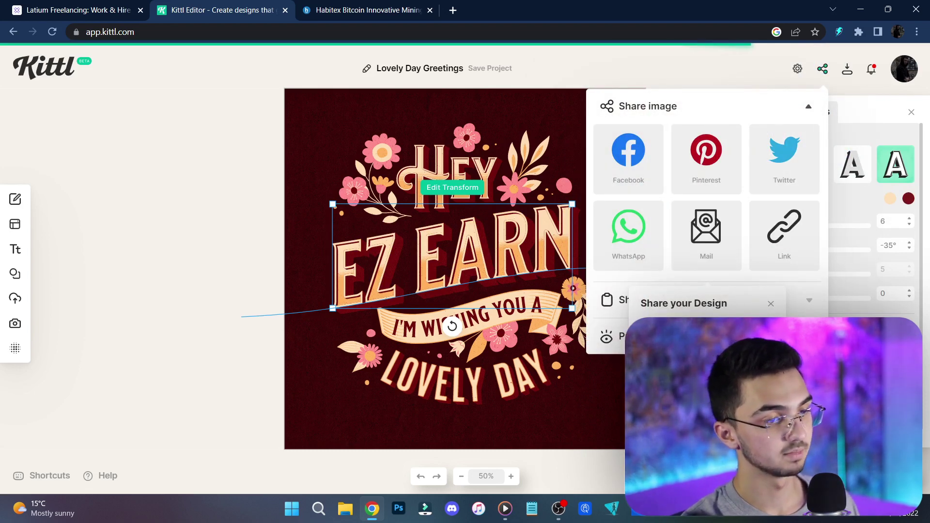
left_click(770, 304)
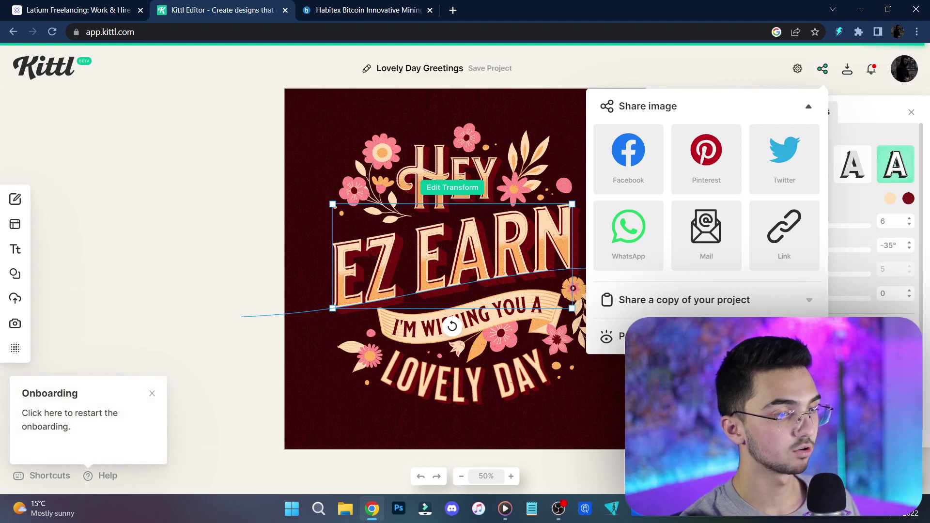
left_click(615, 327)
Replace the word HEY above EZ EARN with SUB.
left_click(448, 181)
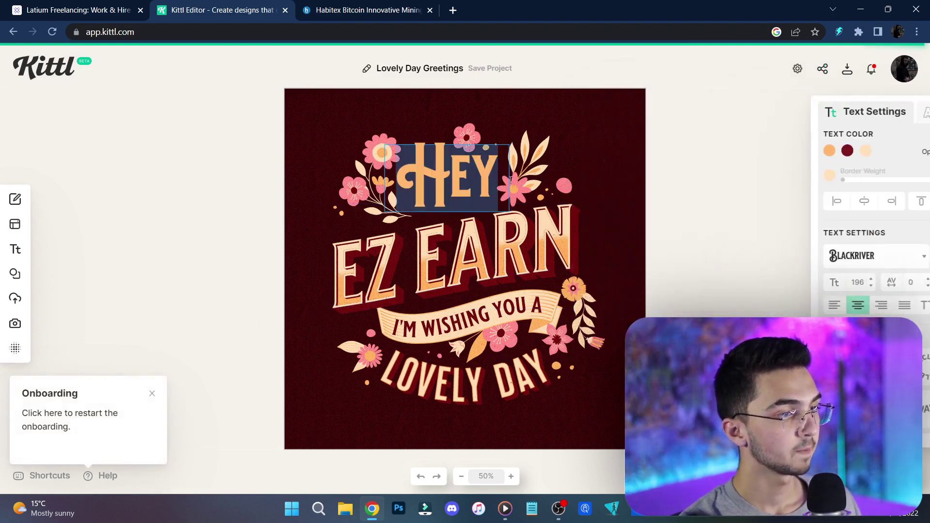
key("BackSpace")
type("SUB")
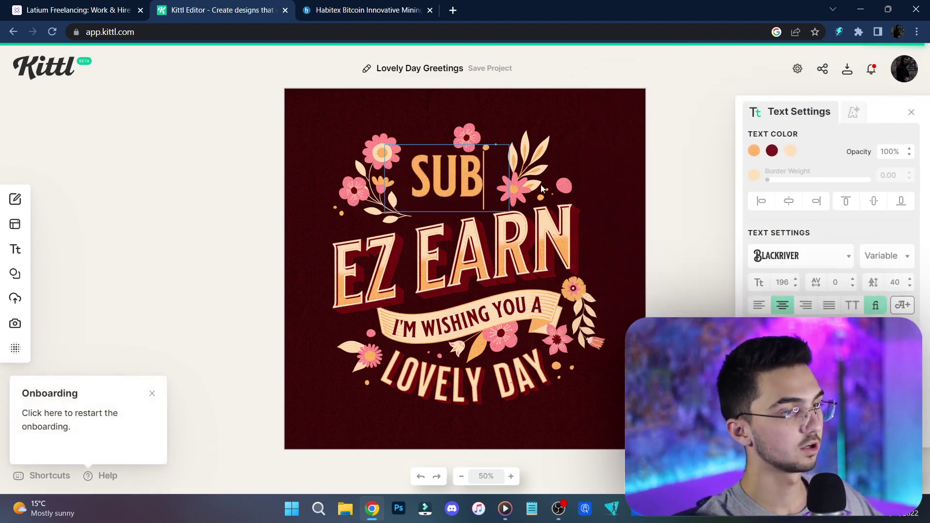
left_click(648, 196)
left_click(630, 220)
Enlarge the word SUB and tilt it to follow the upward slant of EZ EARN.
left_click(475, 179)
left_click_drag(506, 199, 531, 208)
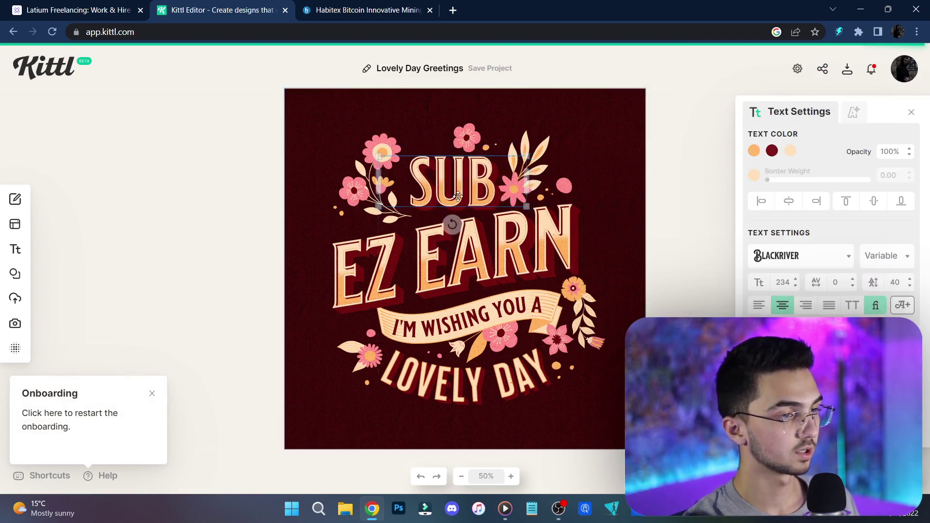
left_click_drag(450, 223, 458, 231)
left_click_drag(376, 171, 361, 163)
left_click(706, 219)
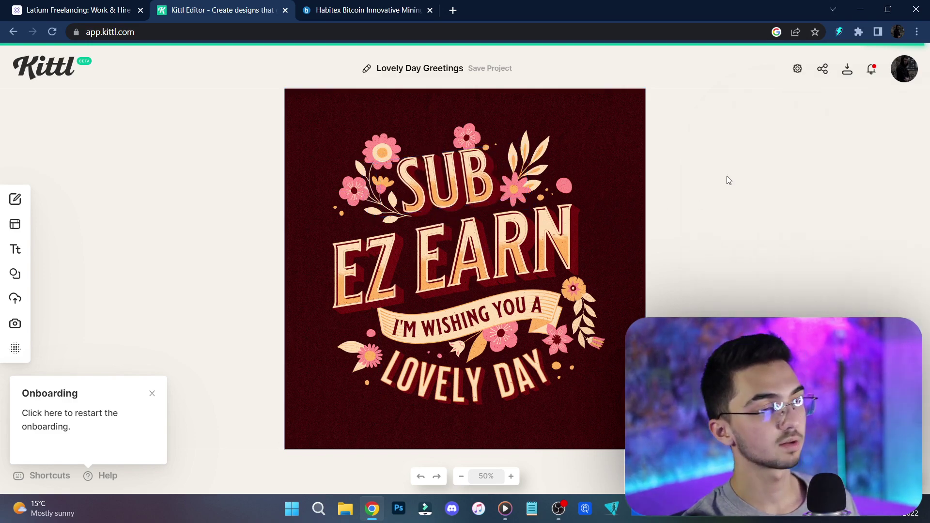
right_click(477, 192)
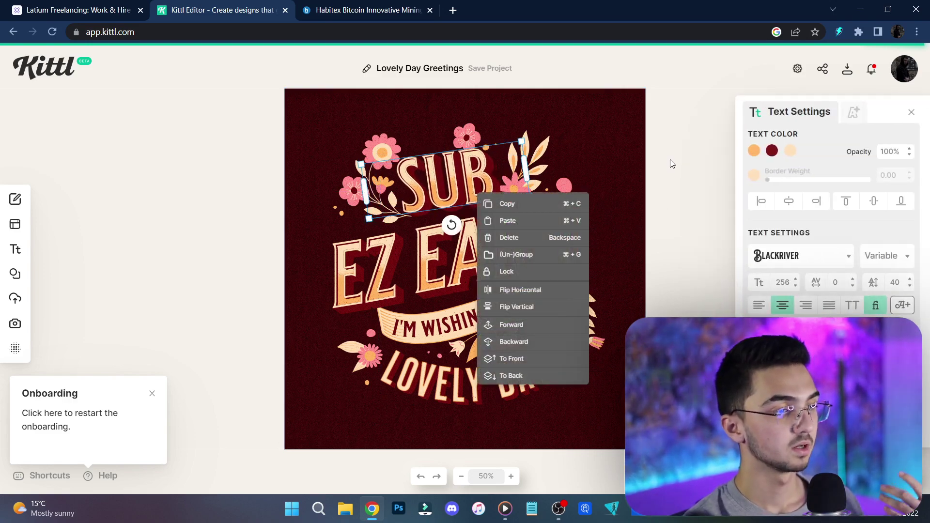
left_click(665, 165)
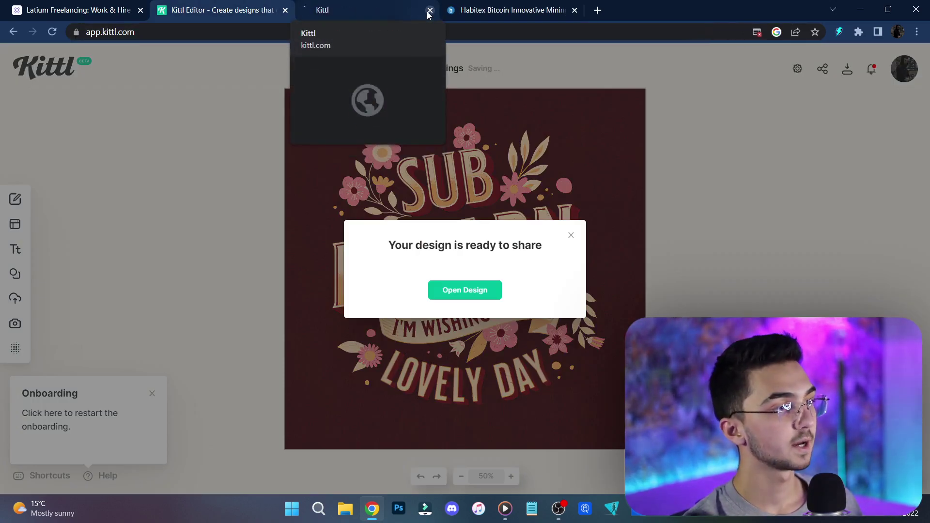
View the shared design's public page, close it, and dismiss the share dialog in the editor.
left_click(396, 8)
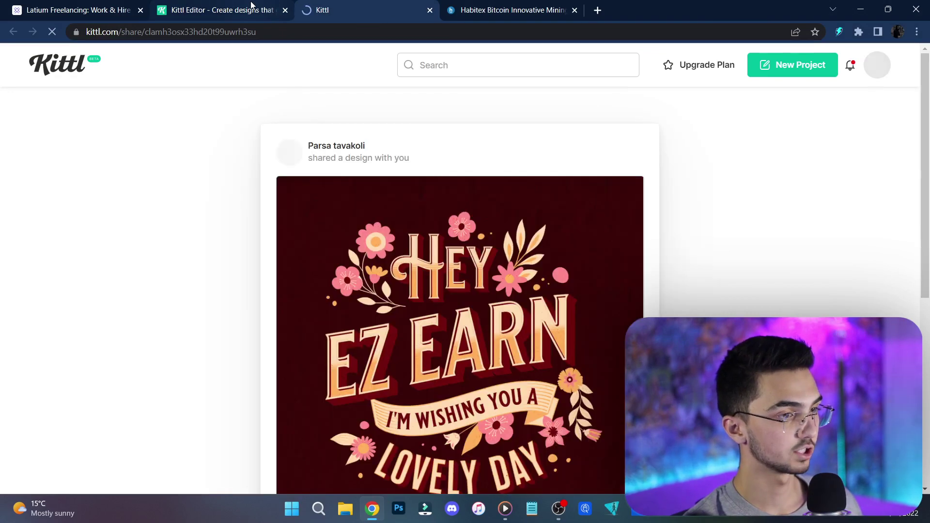
scroll(412, 164, "down", 3)
scroll(502, 231, "up", 3)
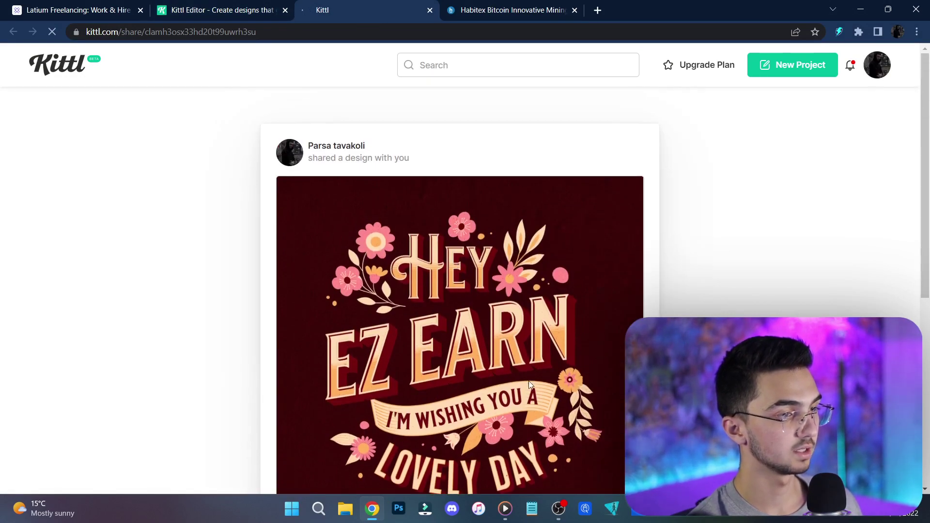
scroll(495, 266, "down", 1)
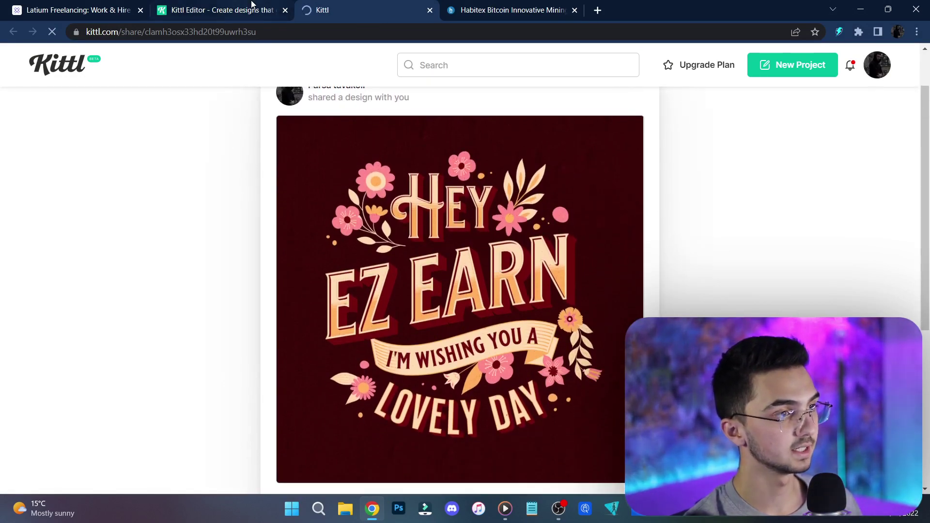
left_click(430, 10)
left_click(570, 234)
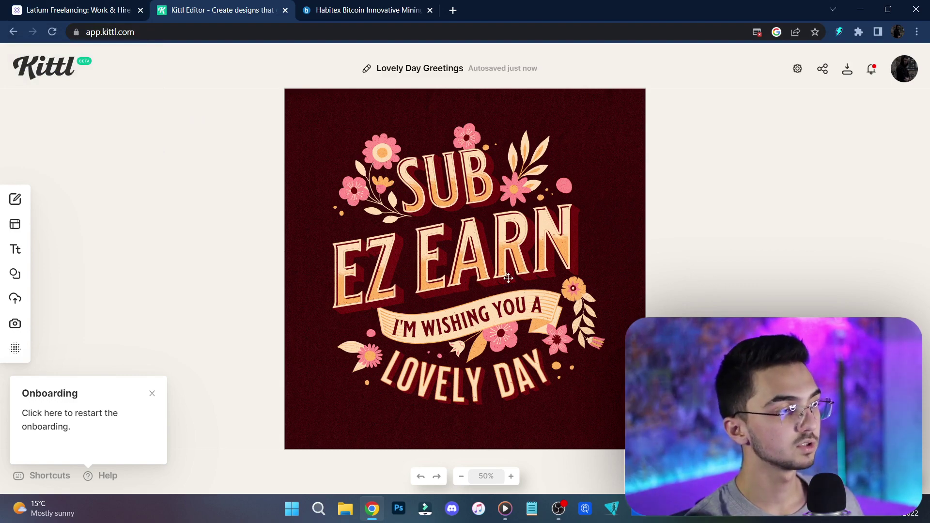
Download the design as an 800 × 800 px PNG named Lovely Day Greetings, and open the saved image.
left_click(847, 70)
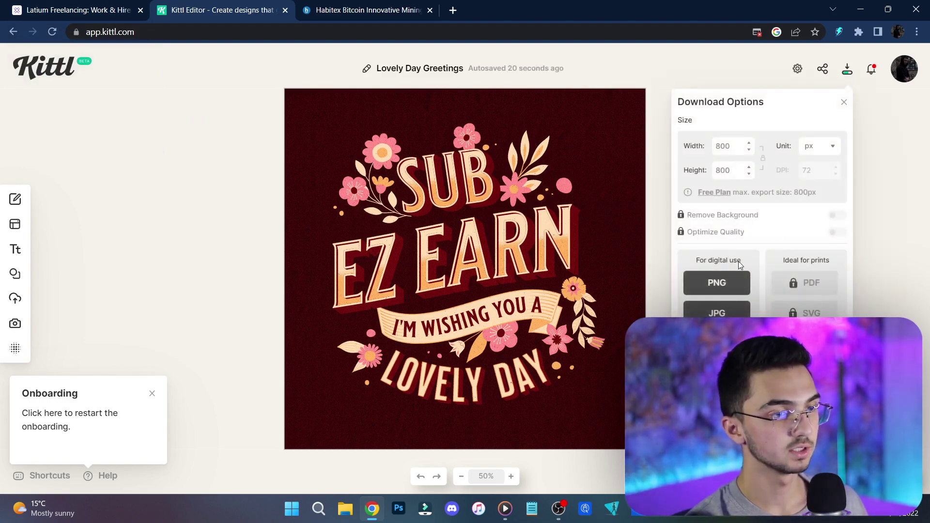
left_click(718, 283)
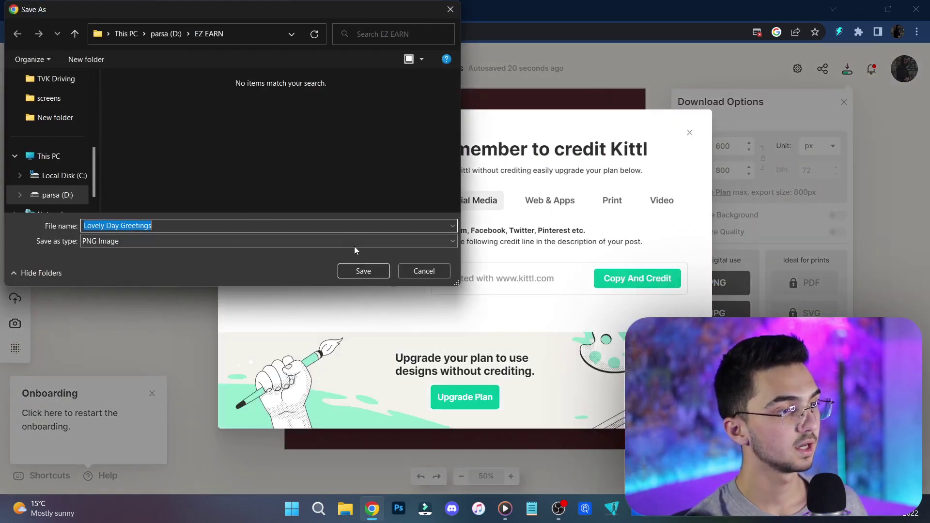
left_click(364, 269)
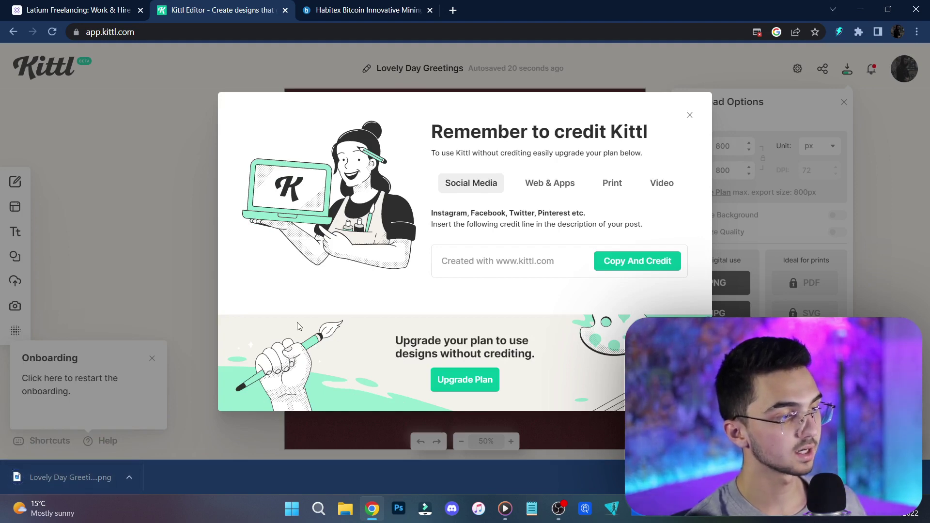
left_click(106, 472)
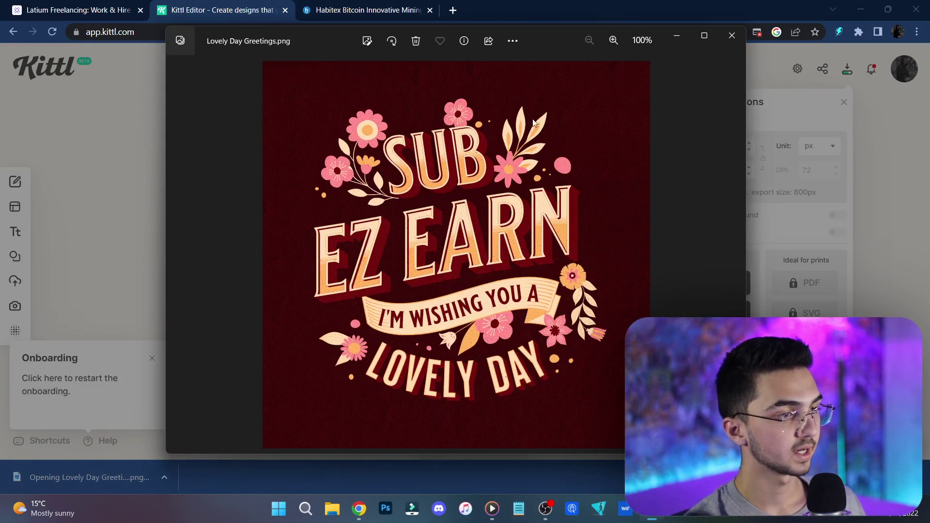
Delete the downloaded Lovely Day Greetings image, close the image viewer, and dismiss the Kittl credit dialog and download options.
left_click(415, 40)
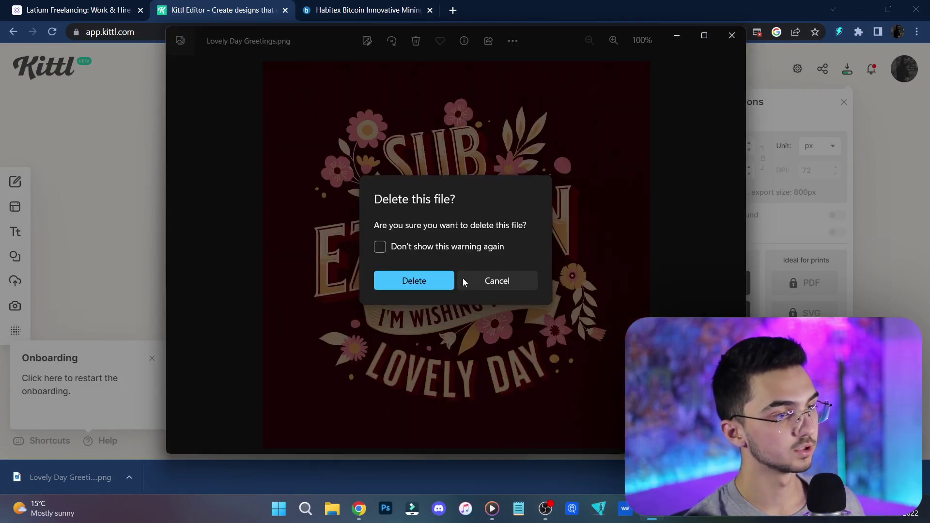
left_click(429, 283)
left_click(732, 36)
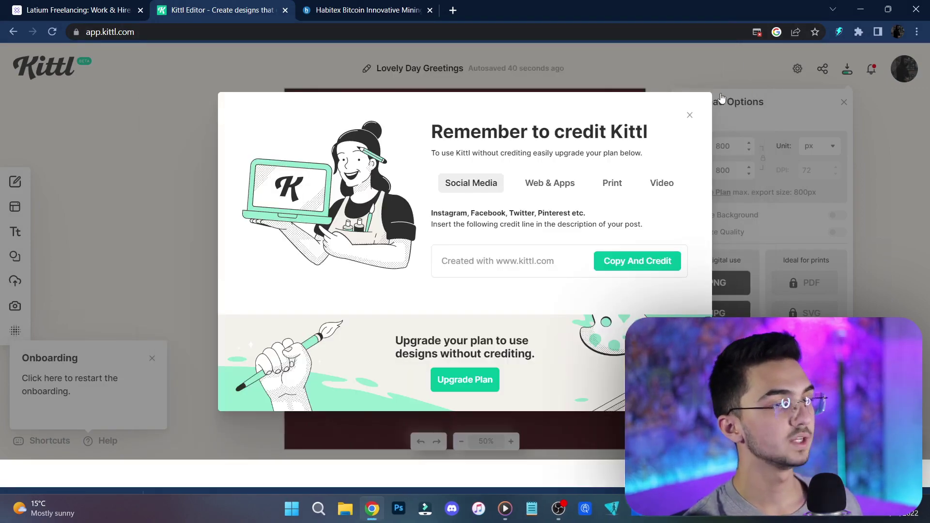
left_click(688, 136)
left_click(667, 159)
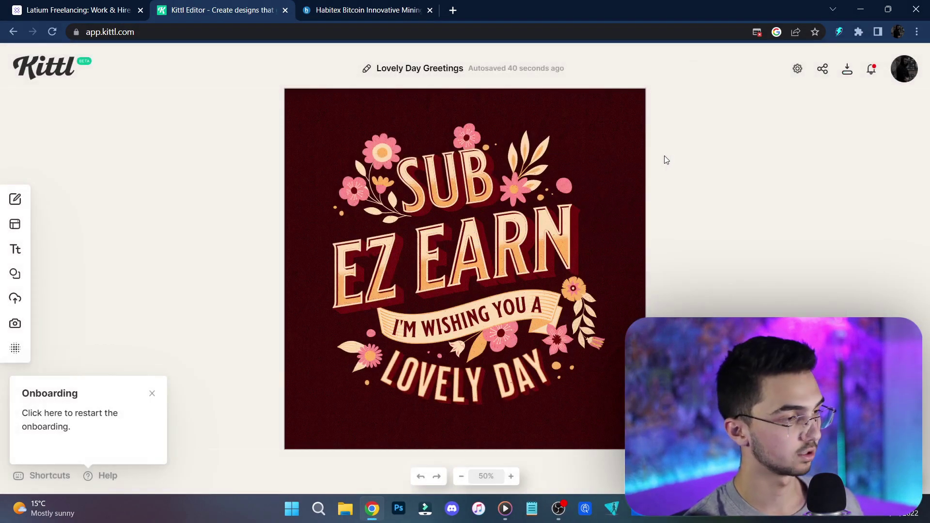
Return to the Kittl home page, filter the trending designs by the #coffee tag, and browse the designs.
left_click(904, 68)
scroll(276, 244, "down", 3)
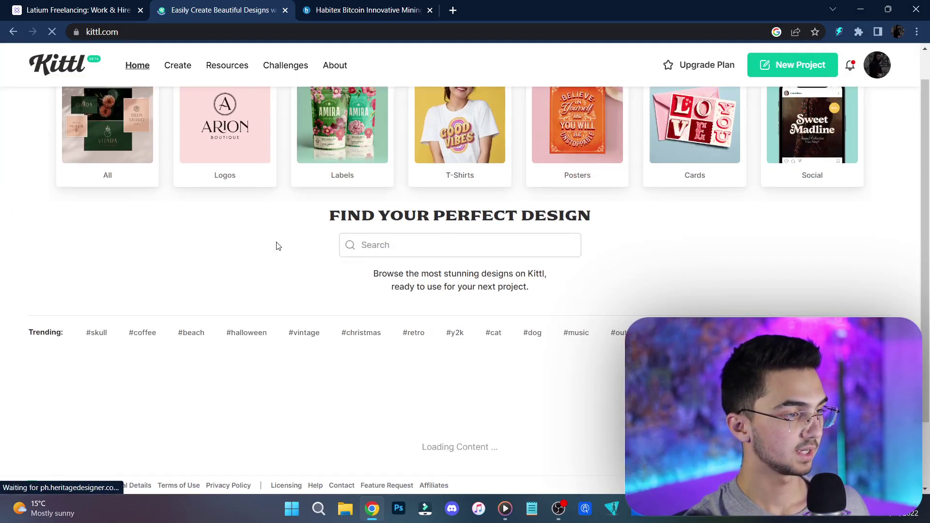
scroll(173, 265, "down", 2)
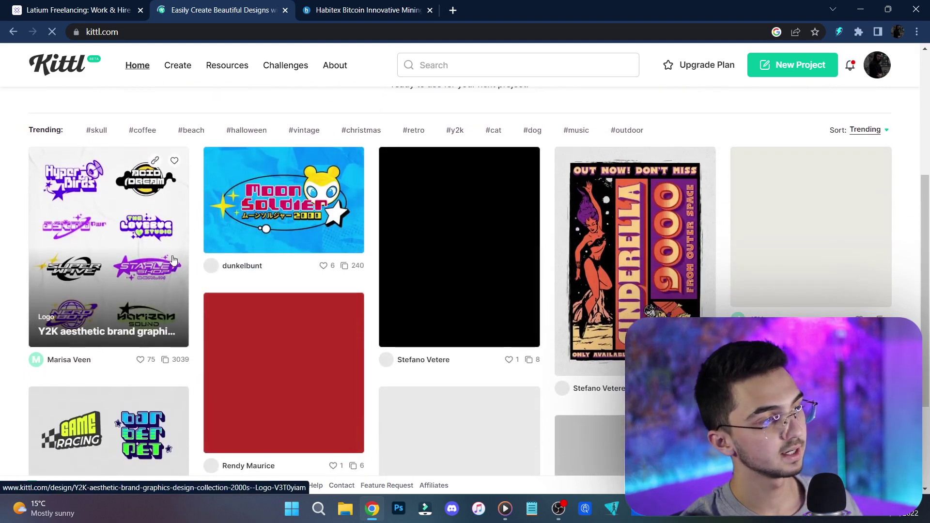
left_click(141, 128)
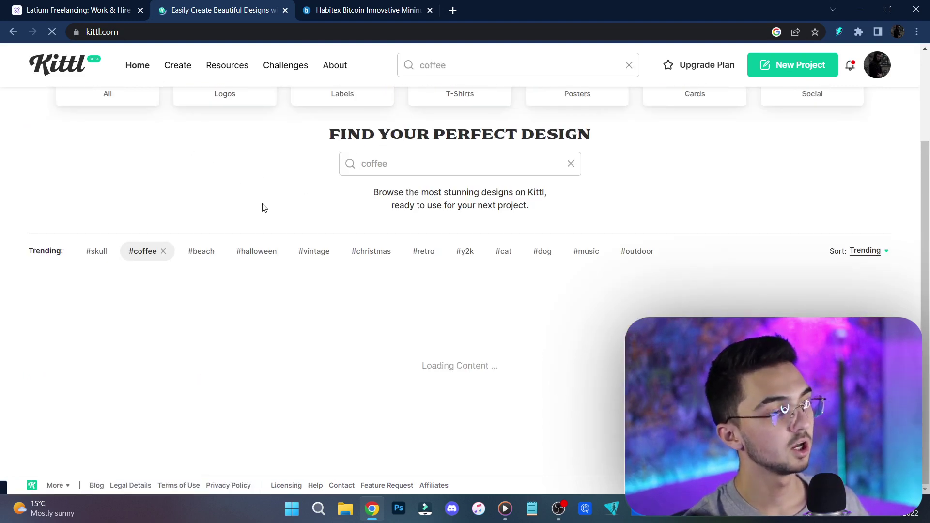
scroll(315, 162, "down", 2)
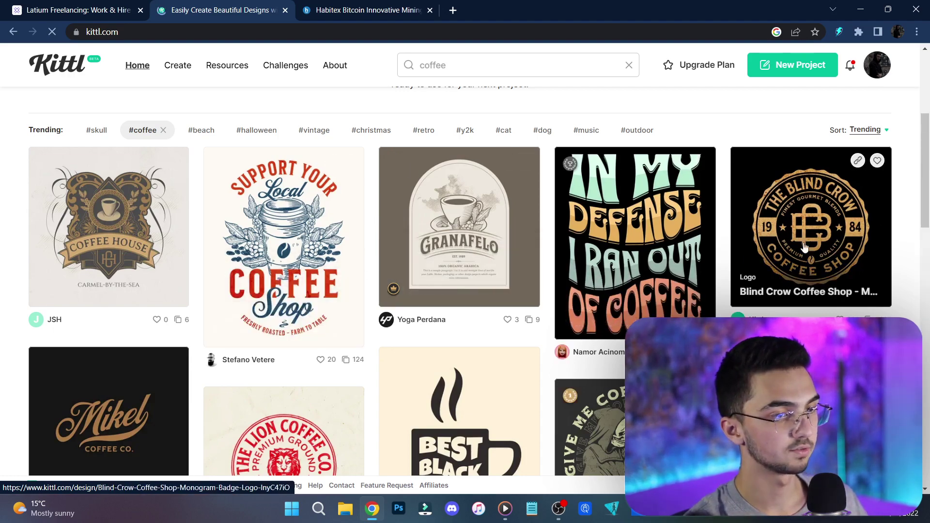
scroll(648, 212, "down", 4)
View the details of the Best Black Coffee T-shirt template, close them, and switch back to the Latium workflow page.
left_click(494, 242)
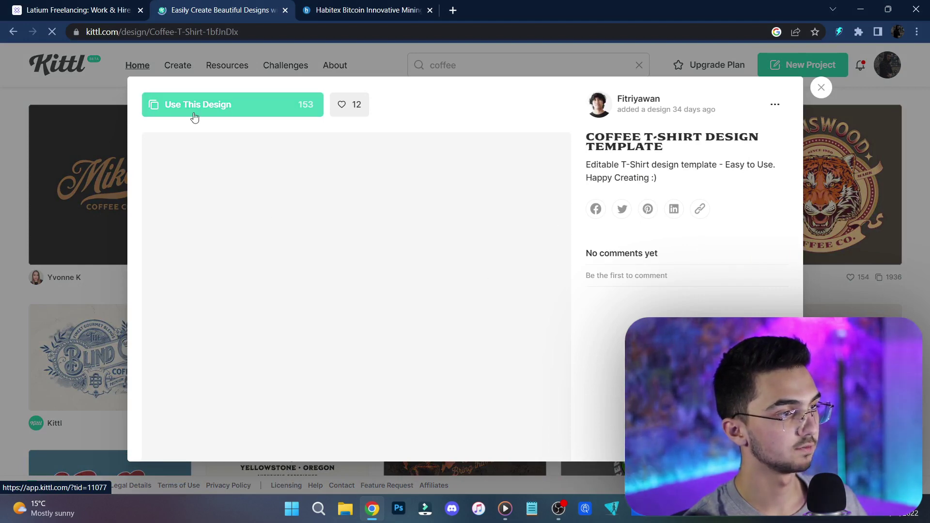
left_click(820, 88)
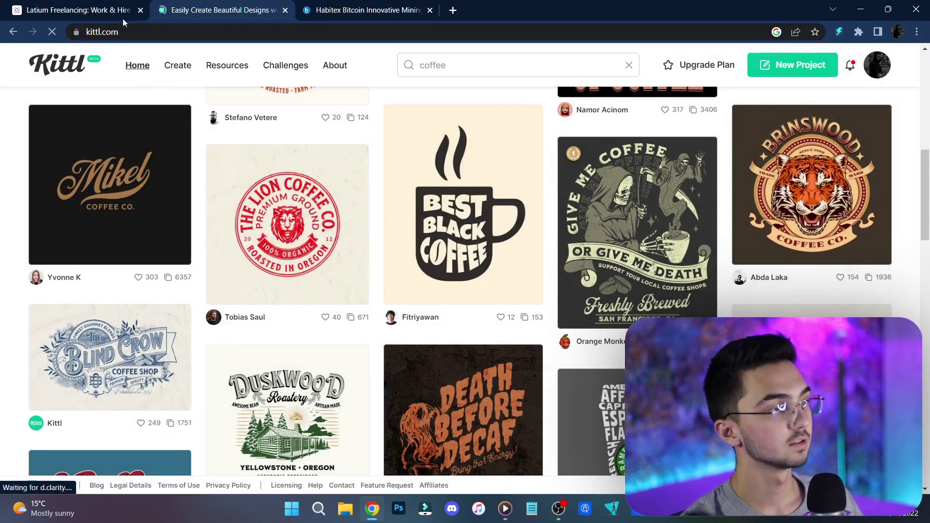
left_click(107, 10)
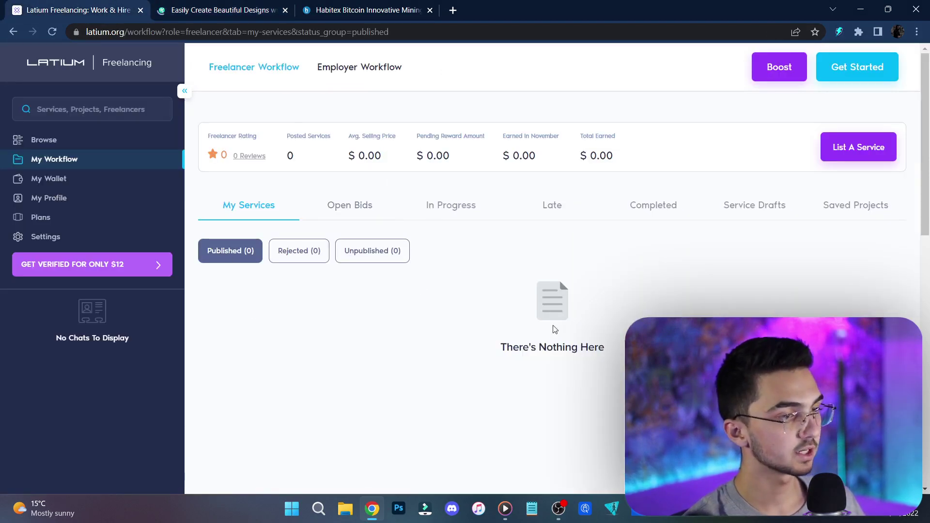